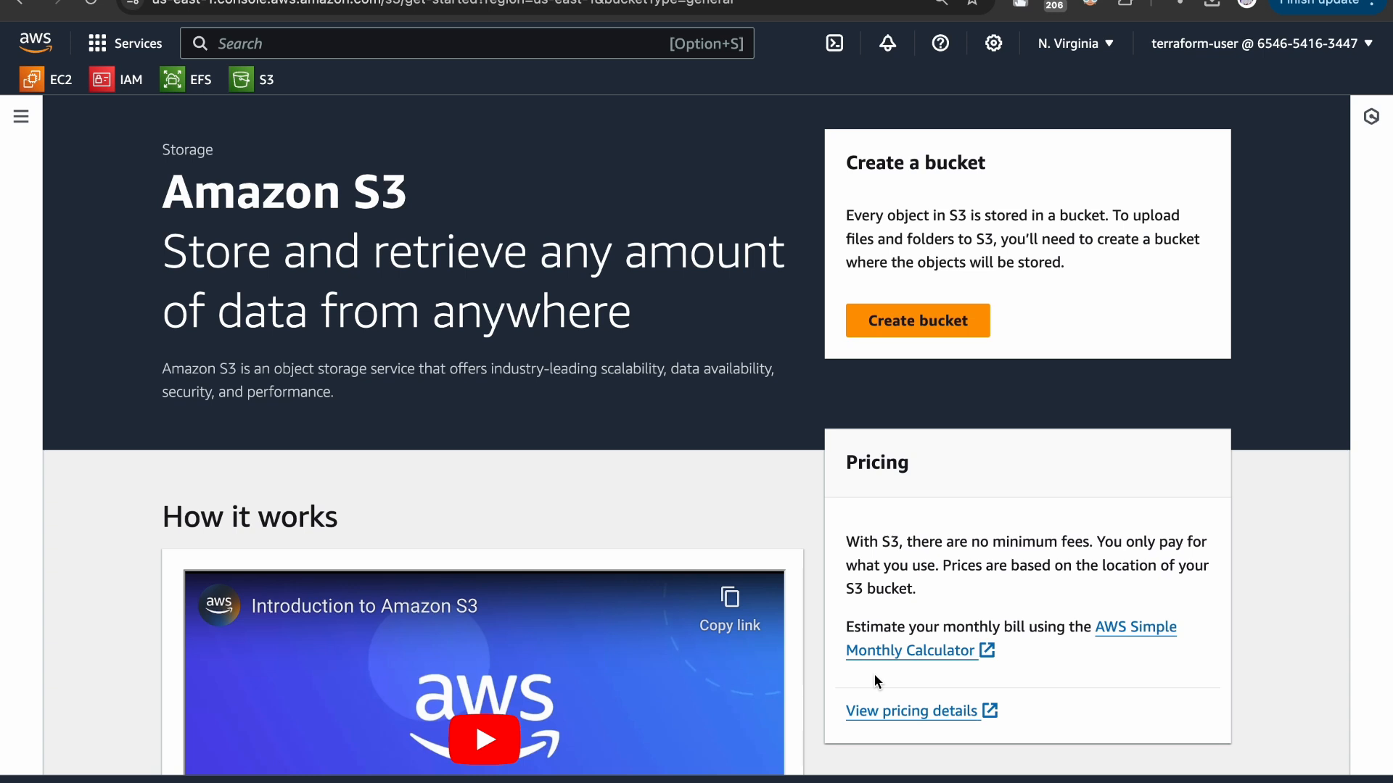
- Create a general purpose S3 bucket named theshubhampv1 in us-east-1, keeping the remaining default settings
{"action": "left_click", "coordinate": [886, 320]}
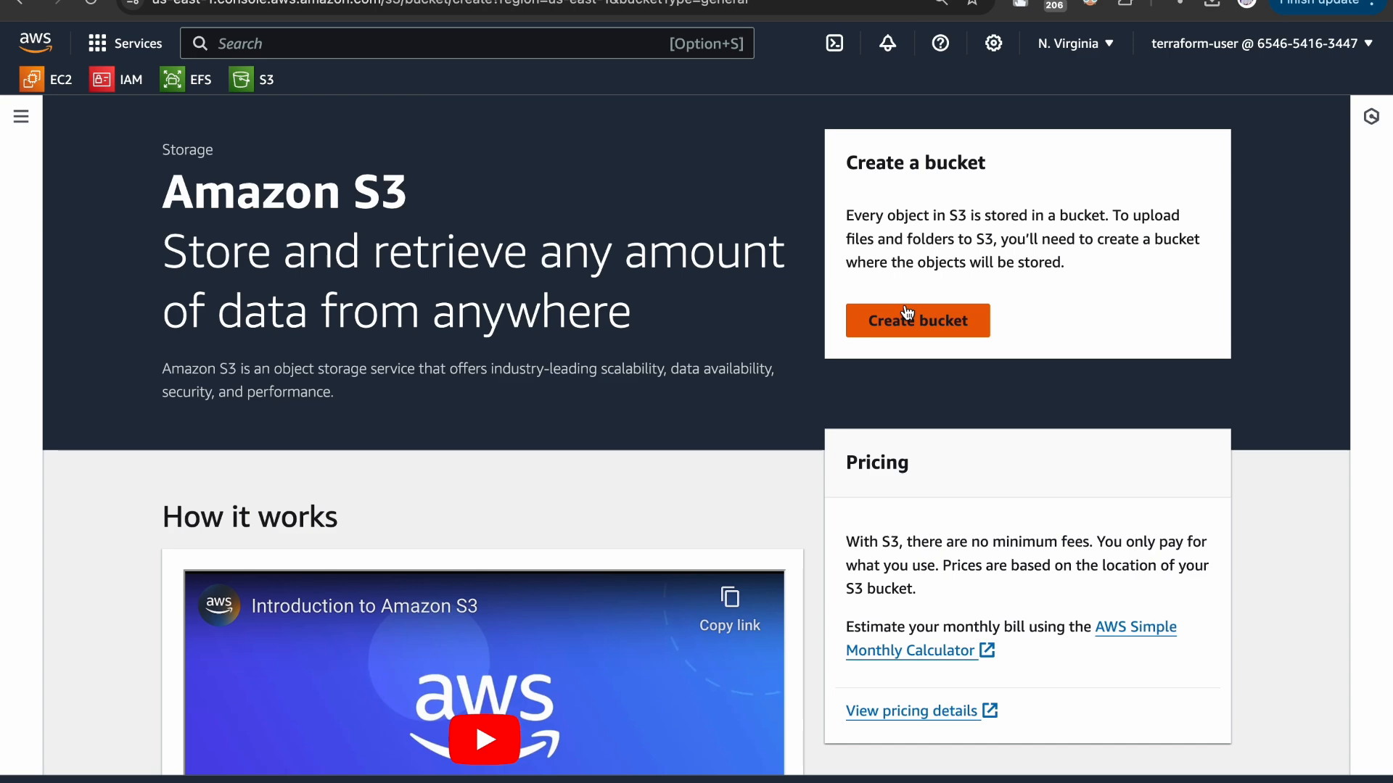
{"action": "scroll", "coordinate": [904, 302], "scroll_direction": "down", "scroll_amount": 3}
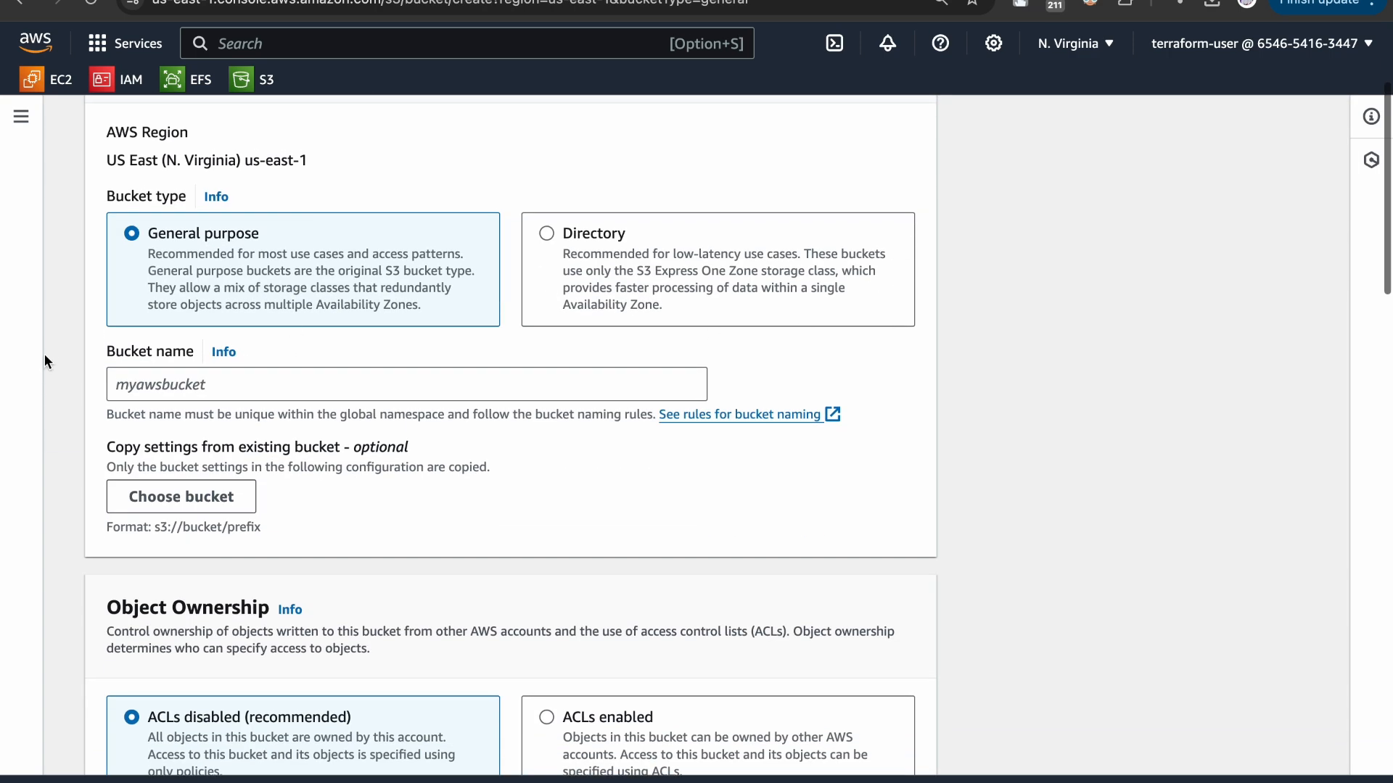
{"action": "left_click", "coordinate": [192, 386]}
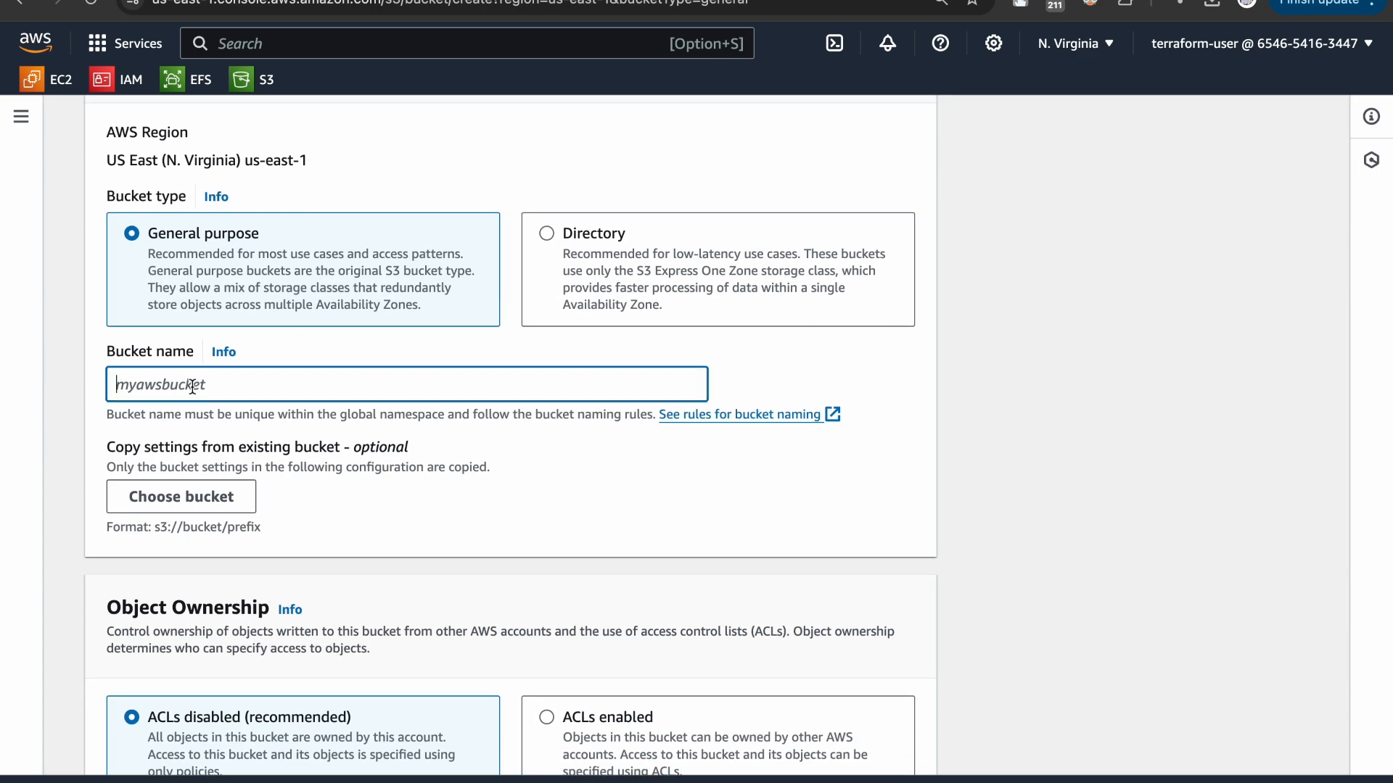
{"action": "type", "text": "theshubhampv1"}
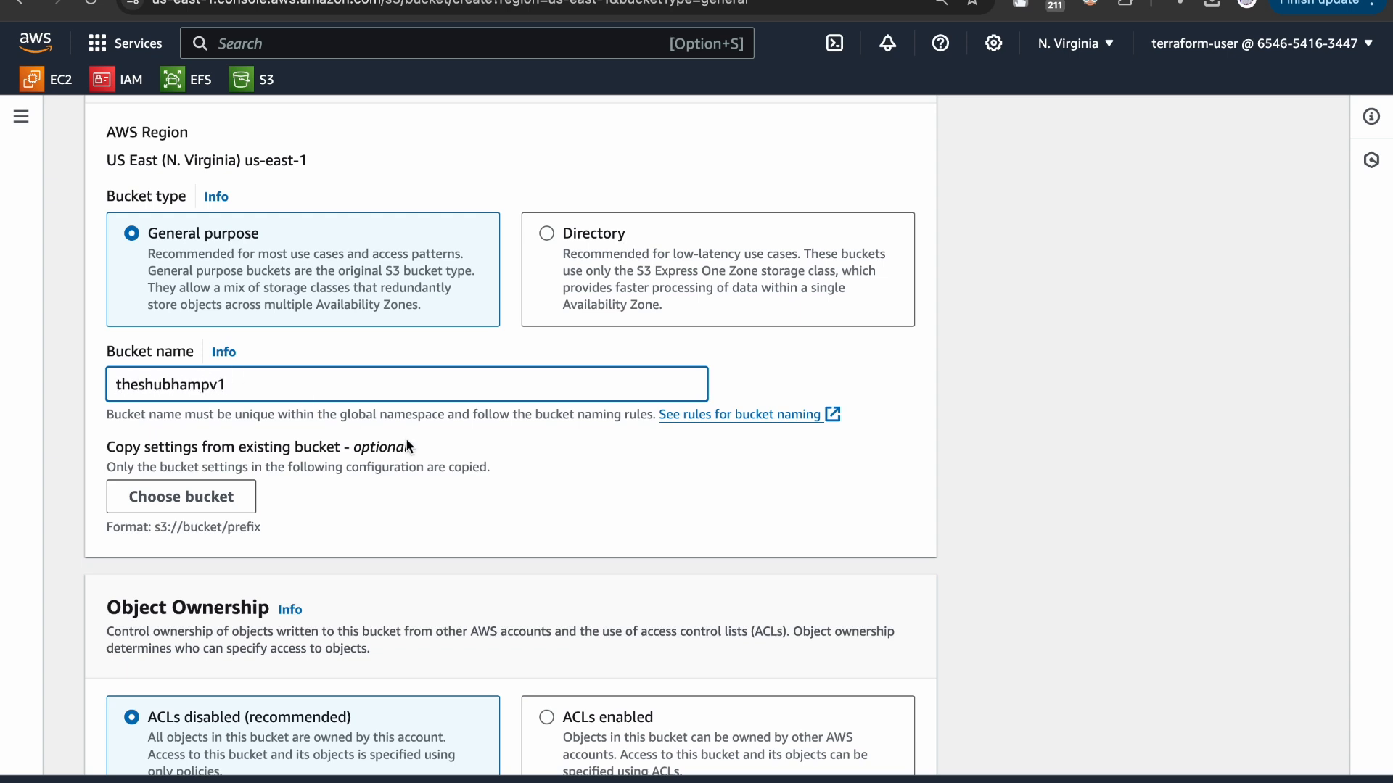
{"action": "scroll", "coordinate": [406, 440], "scroll_direction": "down", "scroll_amount": 18}
{"action": "scroll", "coordinate": [406, 443], "scroll_direction": "down", "scroll_amount": 5}
{"action": "left_click", "coordinate": [825, 739]}
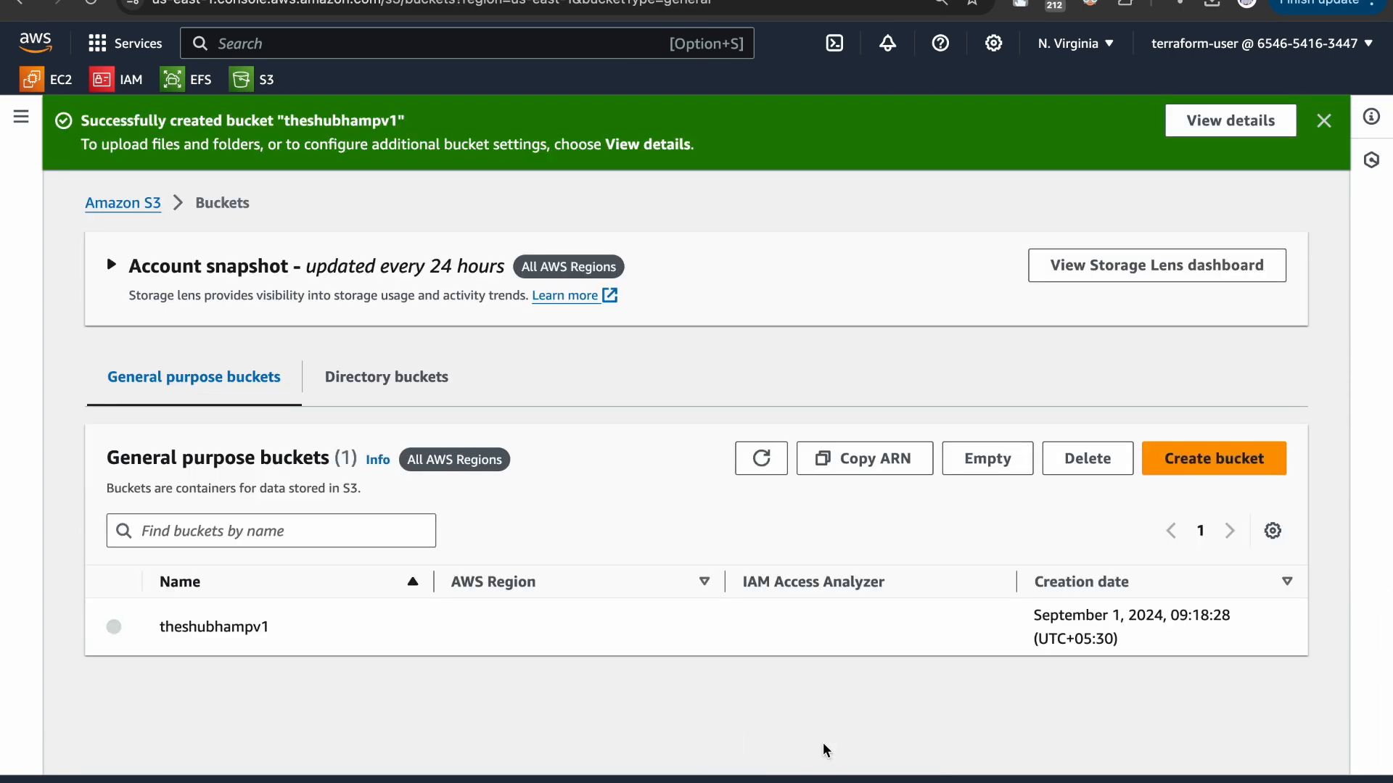
- Upload Feature Thumbnails 11.png from the Desktop to the theshubhampv1 bucket and check its storage class in the object list
{"action": "left_click", "coordinate": [197, 627]}
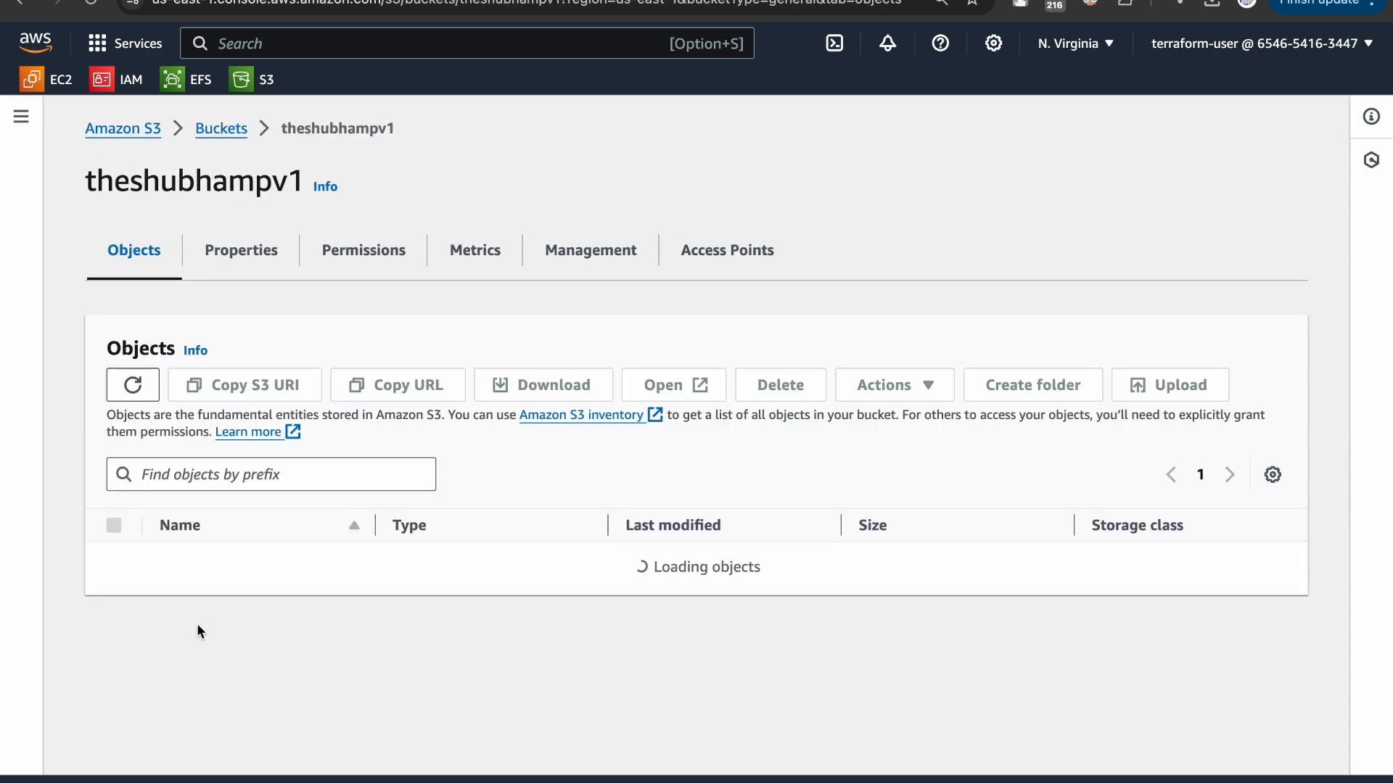
{"action": "left_click", "coordinate": [1169, 385]}
{"action": "left_click", "coordinate": [719, 406]}
{"action": "double_click", "coordinate": [450, 303]}
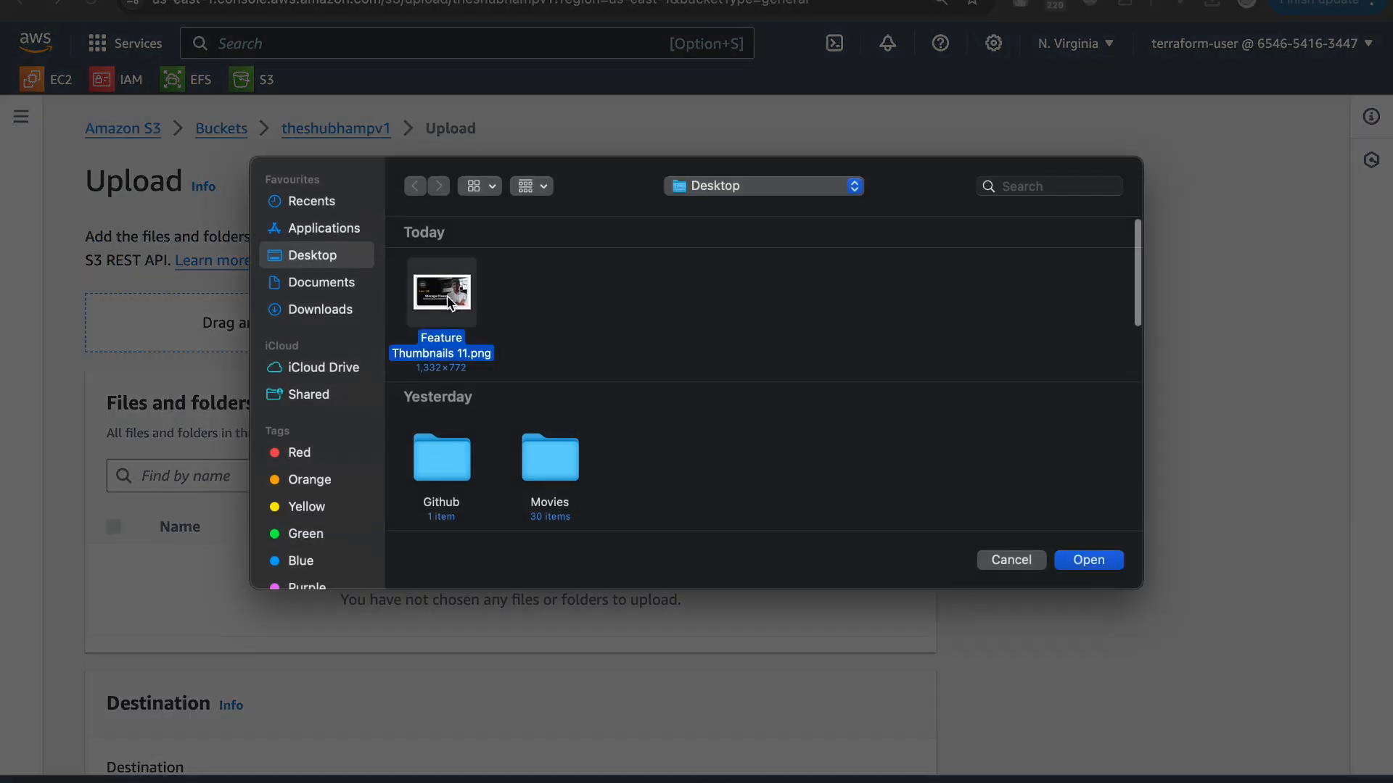
{"action": "scroll", "coordinate": [774, 507], "scroll_direction": "down", "scroll_amount": 5}
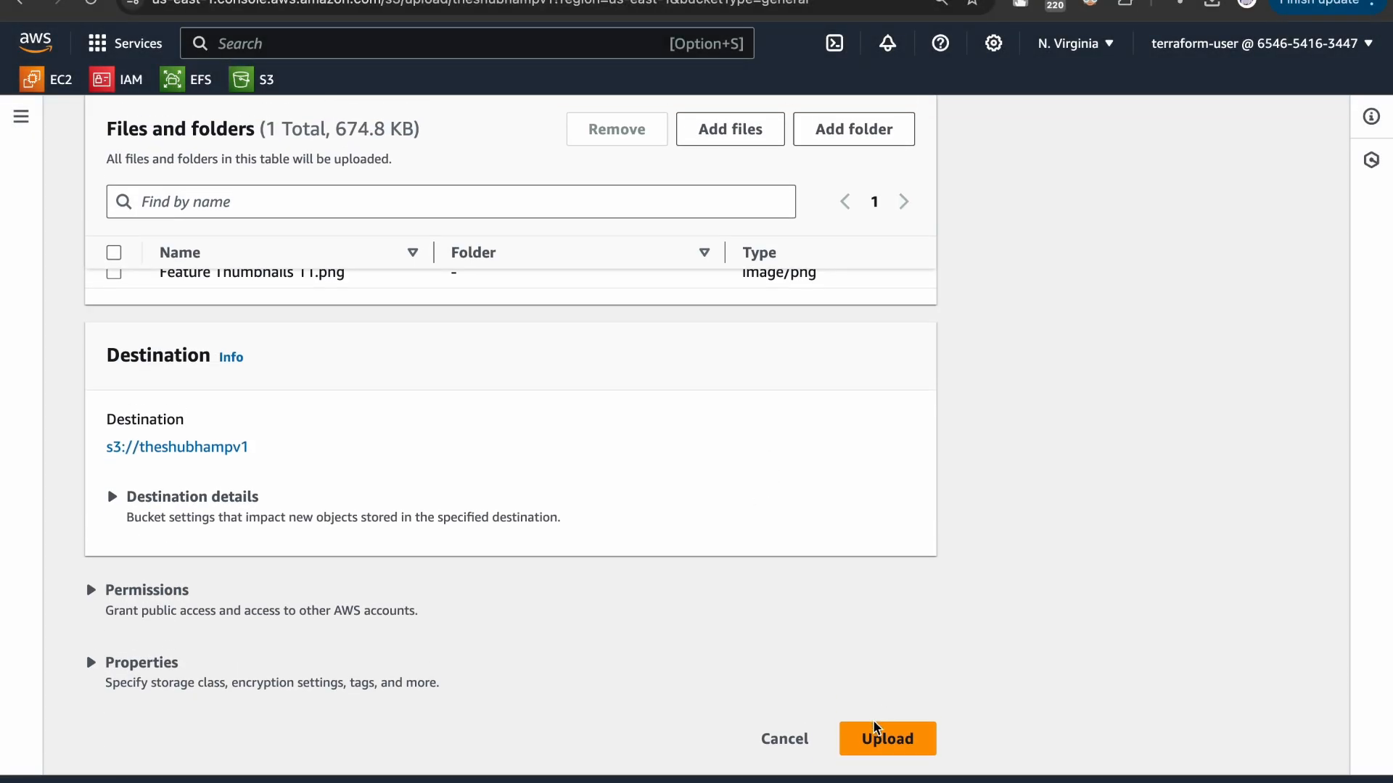
{"action": "left_click", "coordinate": [873, 750]}
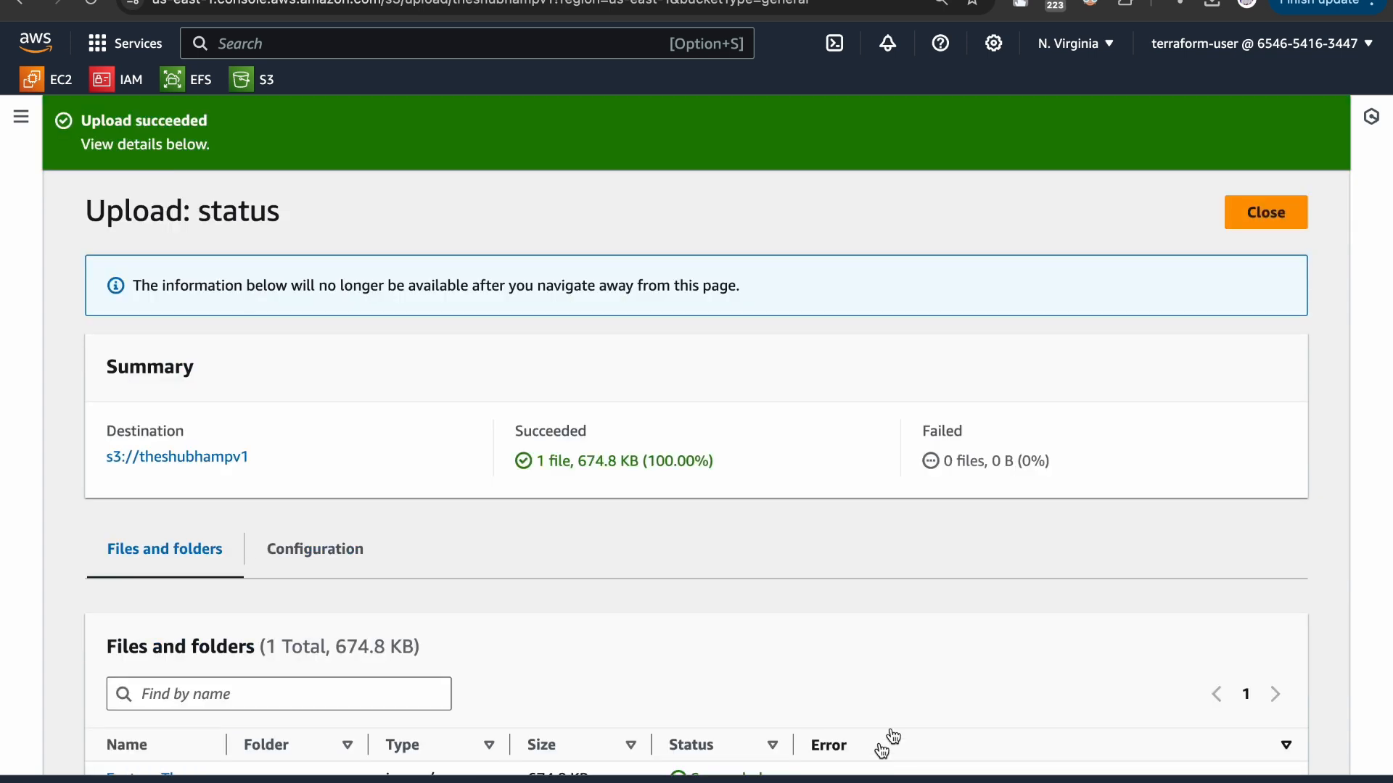
{"action": "left_click", "coordinate": [1285, 215]}
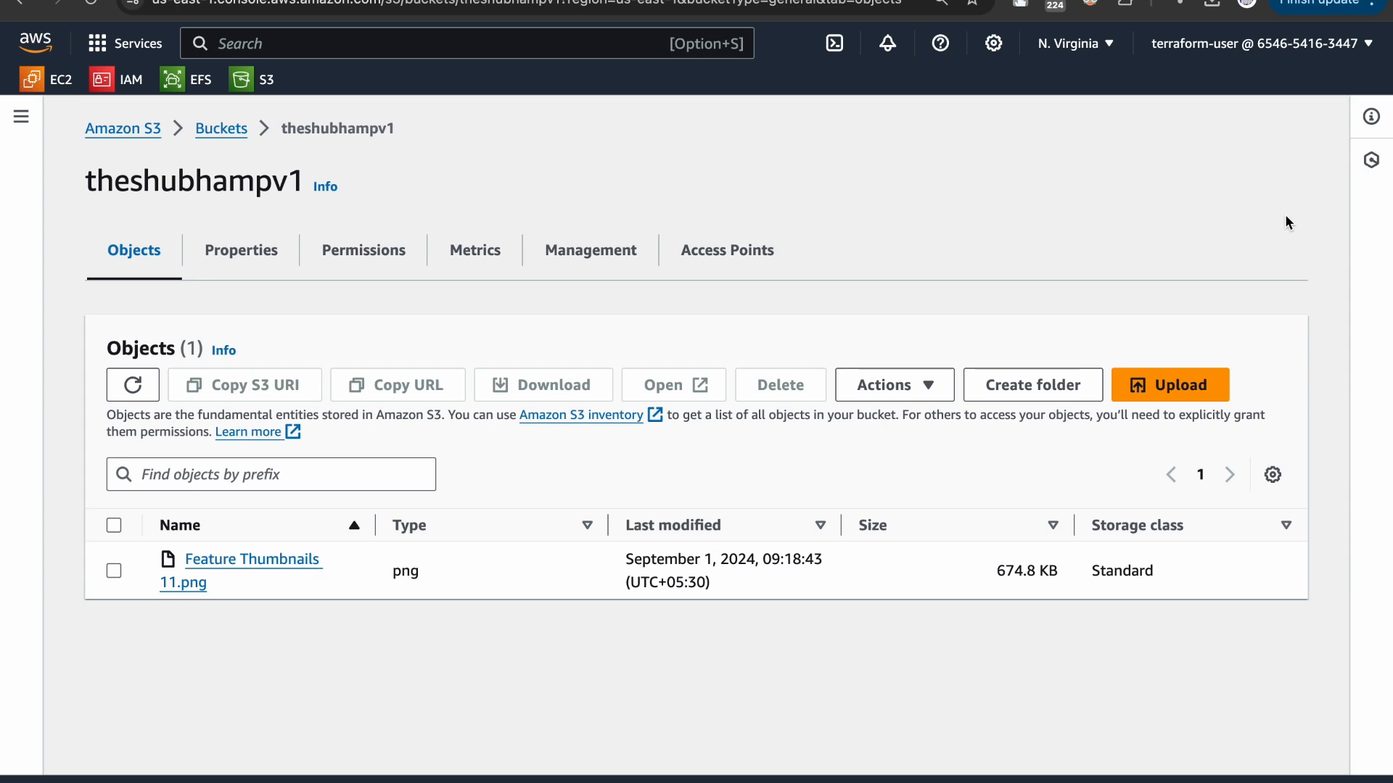
{"action": "left_click_drag", "start_coordinate": [1091, 525], "coordinate": [1182, 523]}
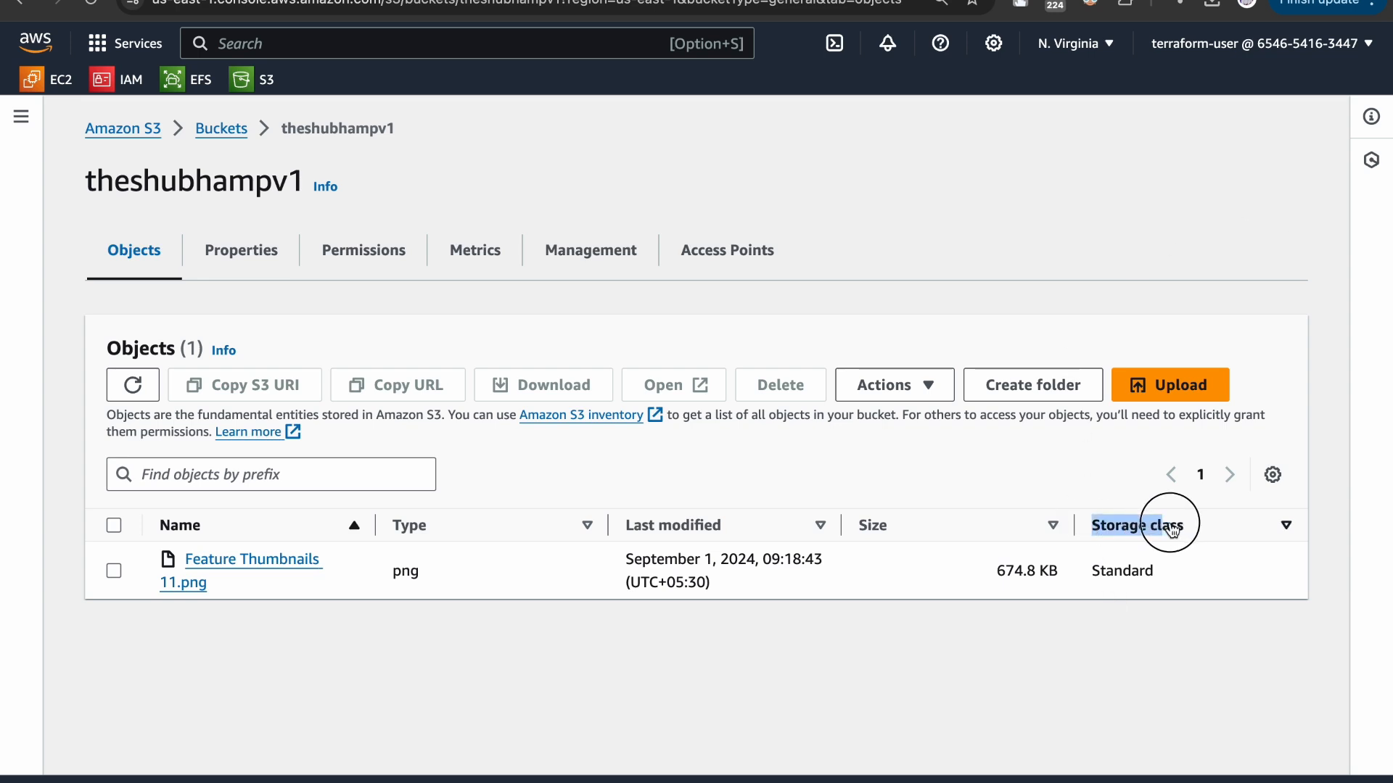
{"action": "left_click_drag", "start_coordinate": [1079, 567], "coordinate": [1155, 567]}
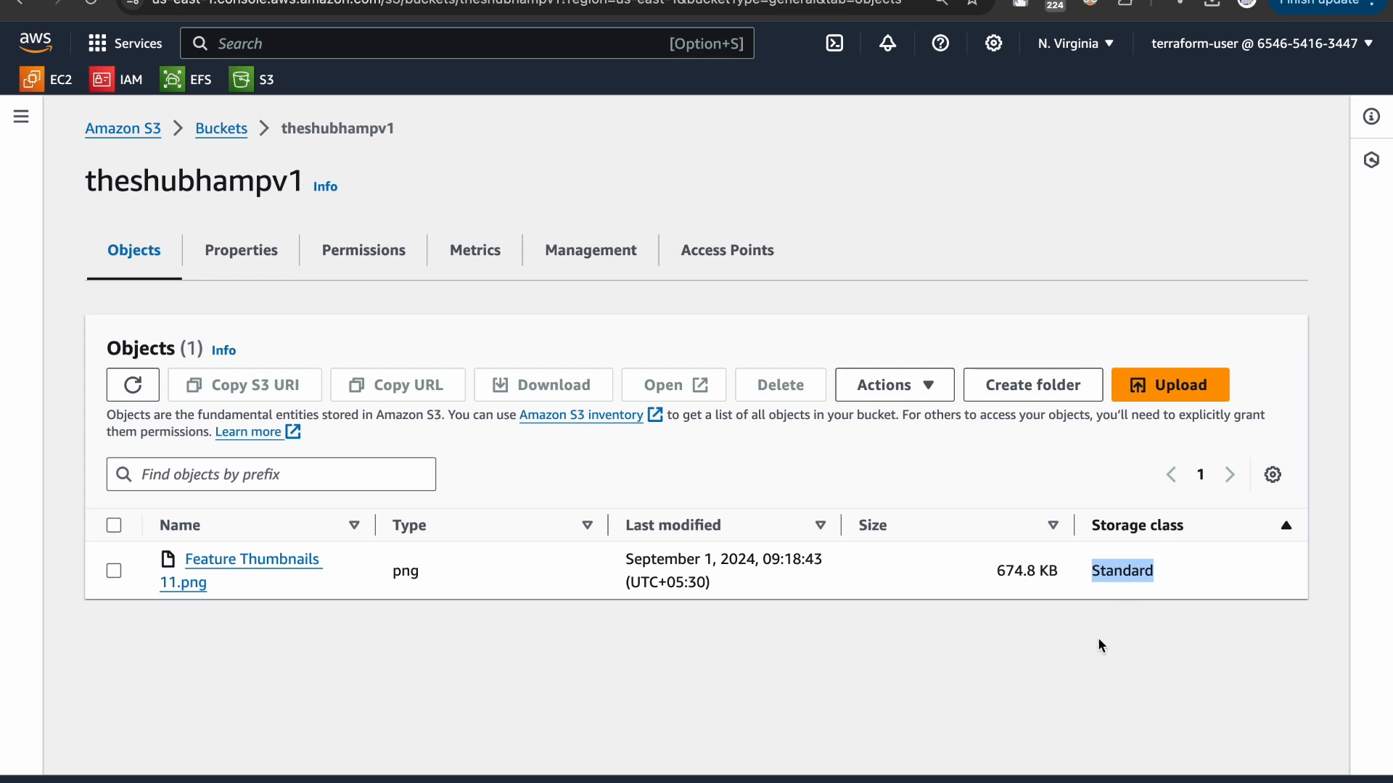
{"action": "left_click", "coordinate": [1088, 663]}
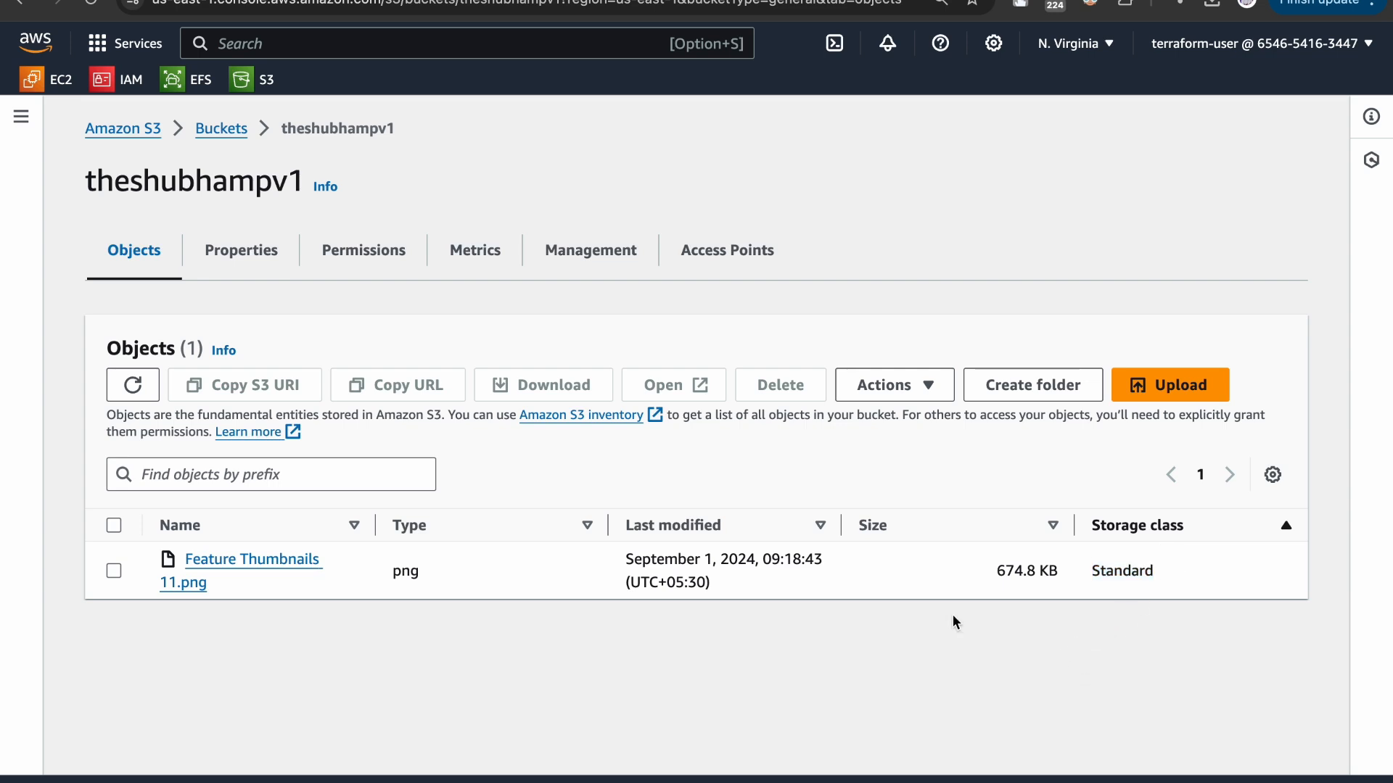
- Change the storage class of Feature Thumbnails 11.png to Intelligent-Tiering and save the change
{"action": "left_click", "coordinate": [297, 560]}
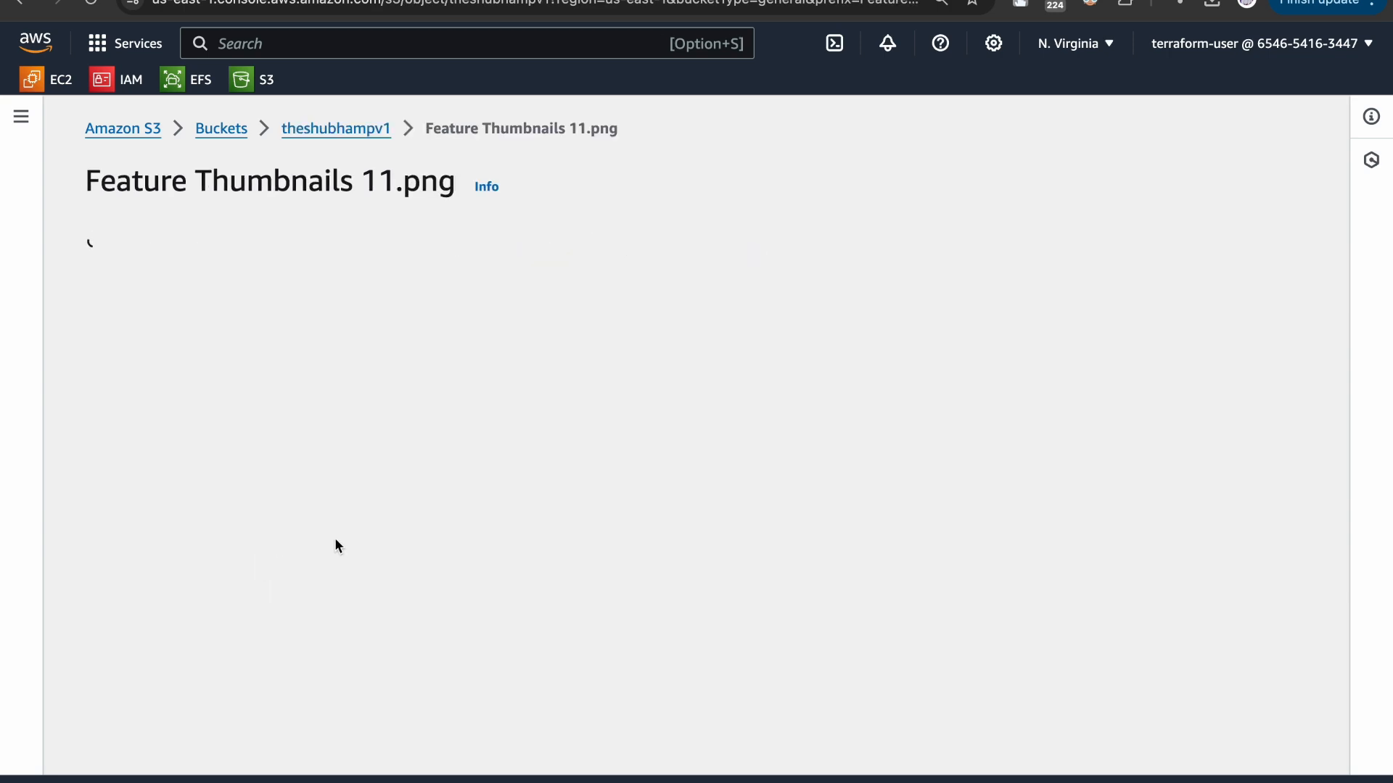
{"action": "scroll", "coordinate": [425, 452], "scroll_direction": "down", "scroll_amount": 3}
{"action": "scroll", "coordinate": [426, 457], "scroll_direction": "down", "scroll_amount": 10}
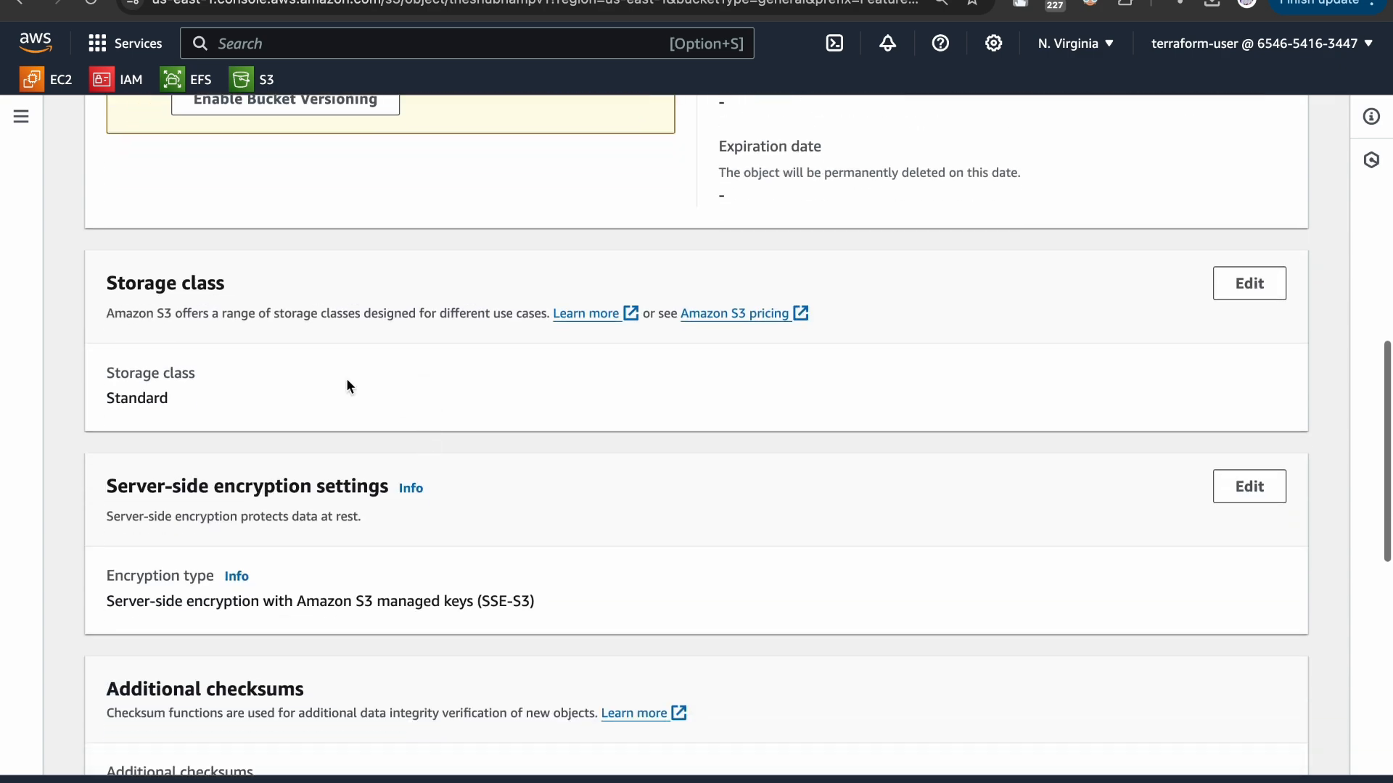
{"action": "left_click", "coordinate": [1249, 285]}
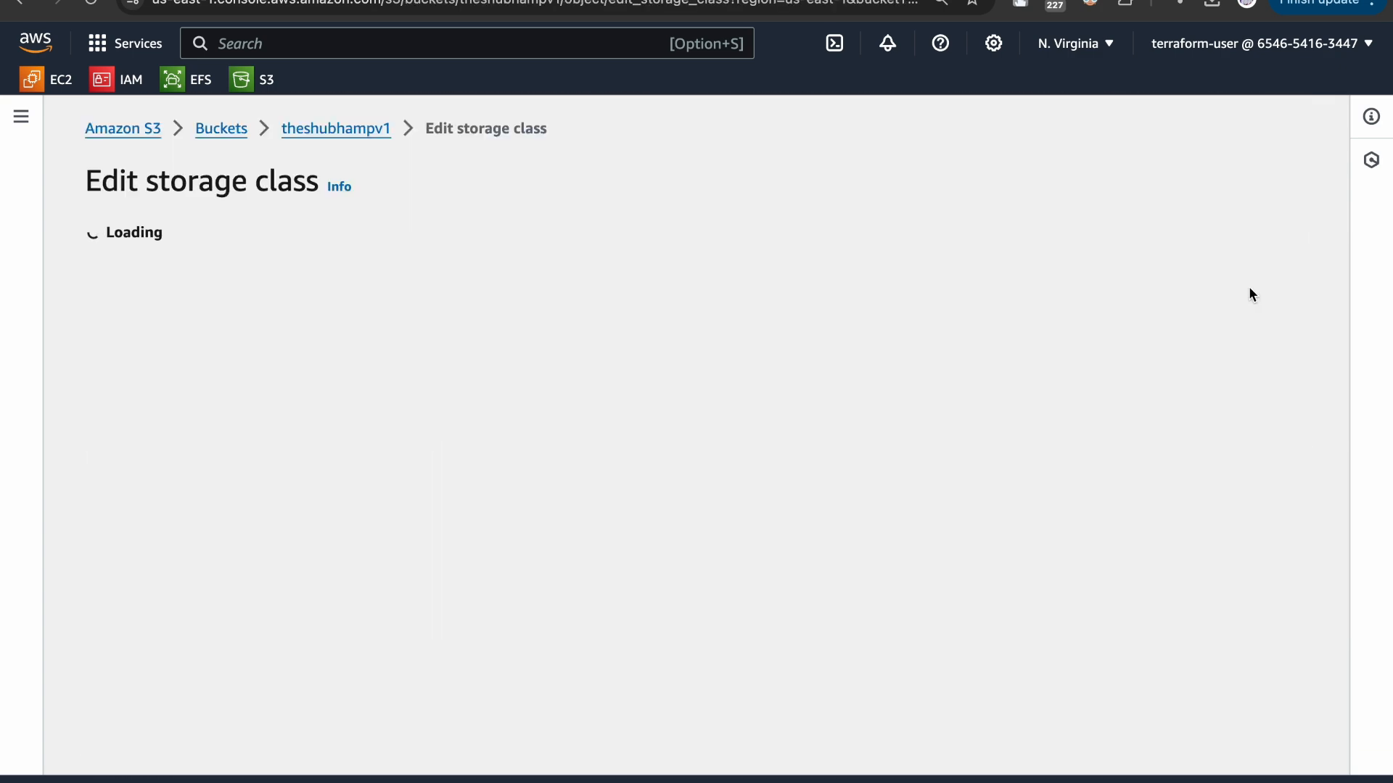
{"action": "scroll", "coordinate": [147, 635], "scroll_direction": "down", "scroll_amount": 3}
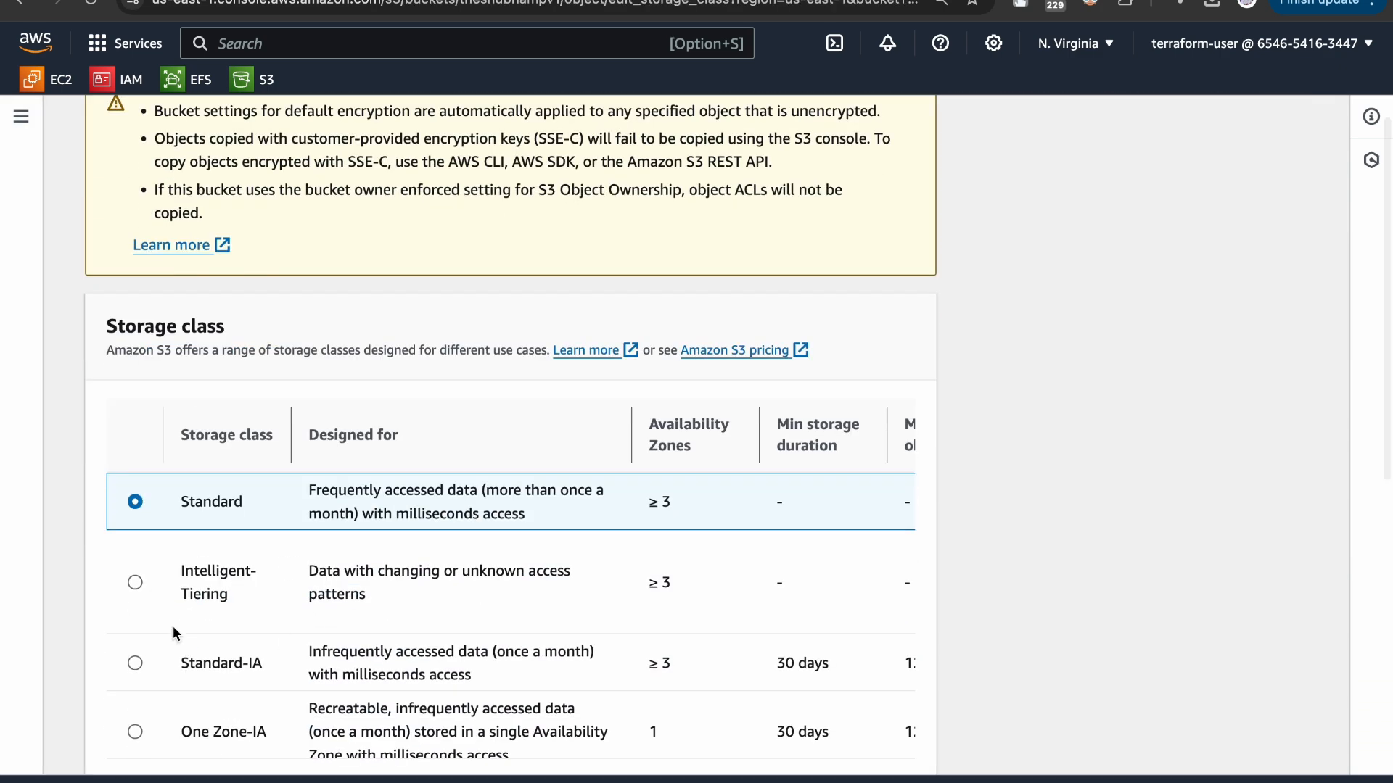
{"action": "scroll", "coordinate": [138, 606], "scroll_direction": "down", "scroll_amount": 2}
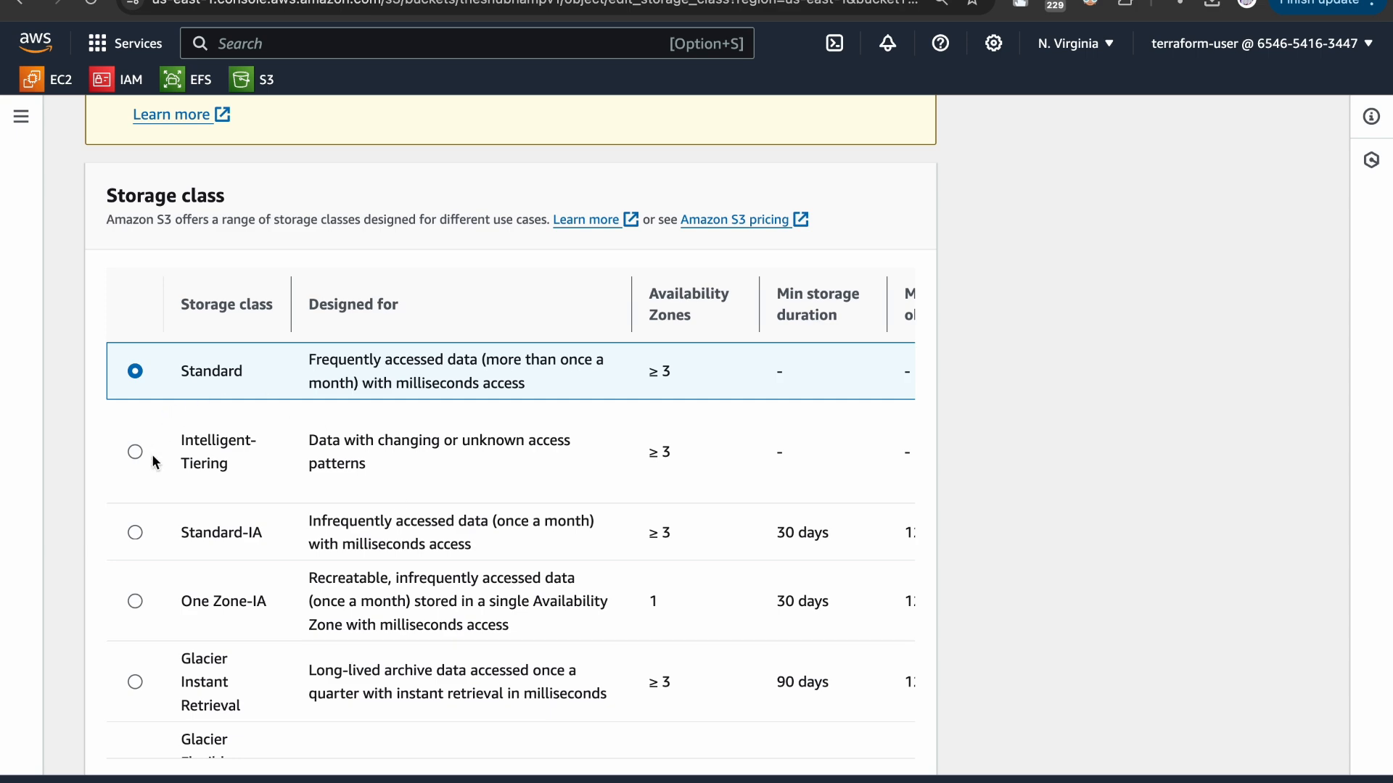
{"action": "left_click", "coordinate": [135, 452]}
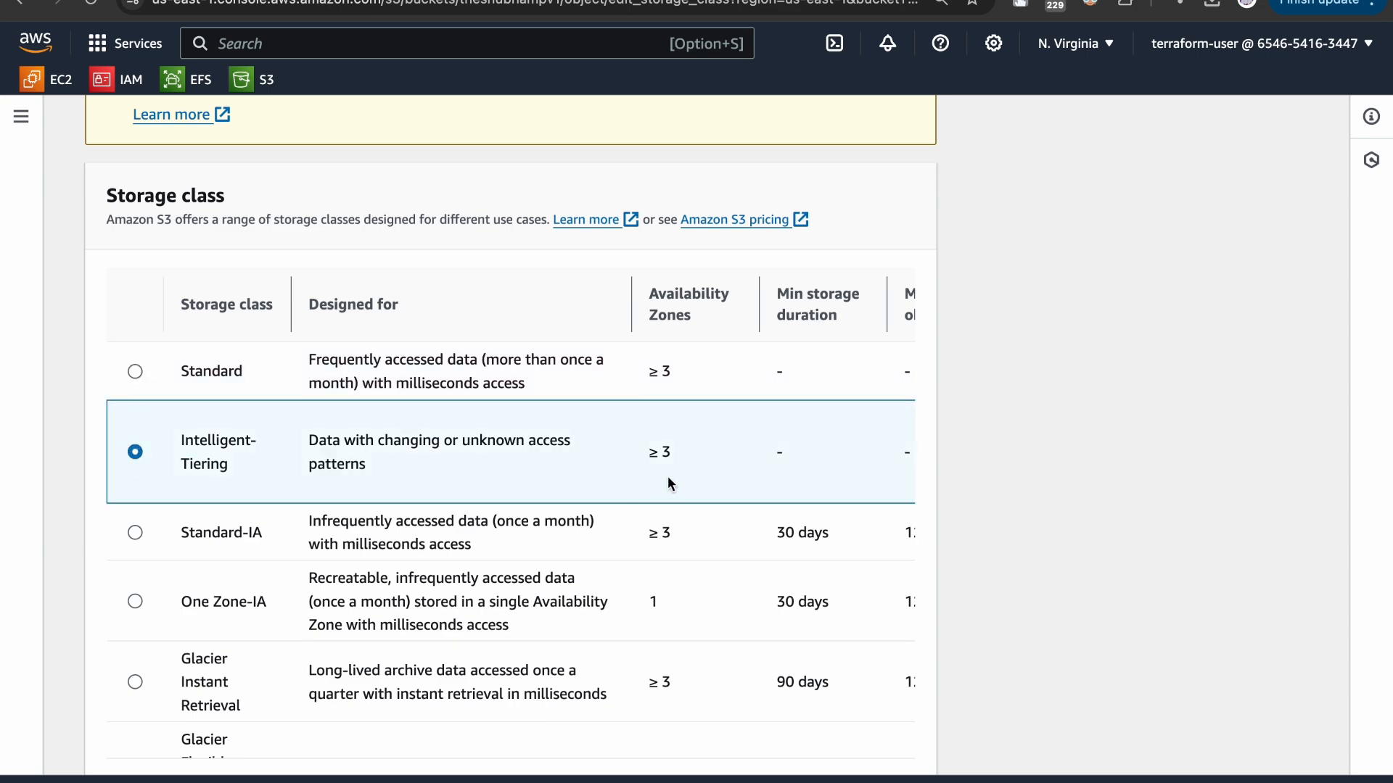
{"action": "scroll", "coordinate": [667, 435], "scroll_direction": "down", "scroll_amount": 7}
{"action": "left_click", "coordinate": [825, 737]}
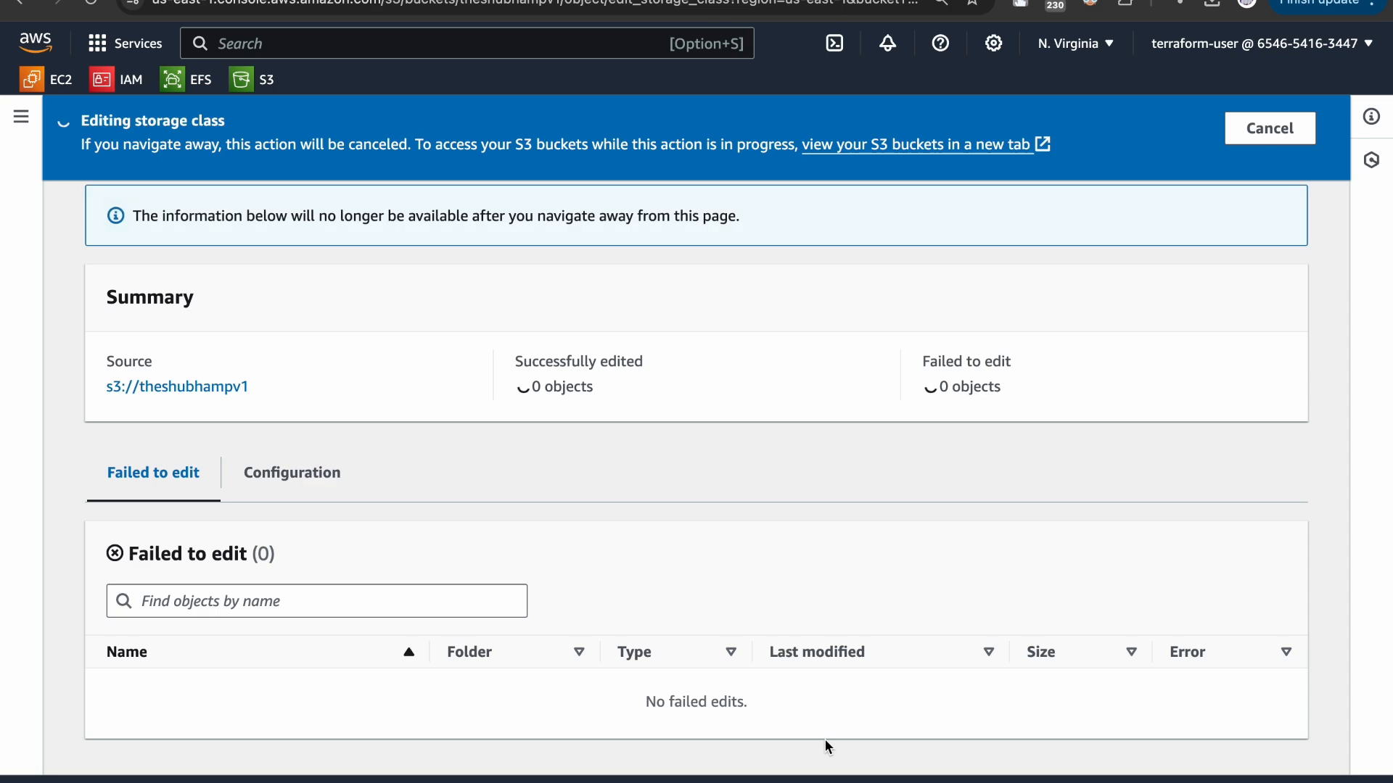
{"action": "left_click", "coordinate": [1266, 211]}
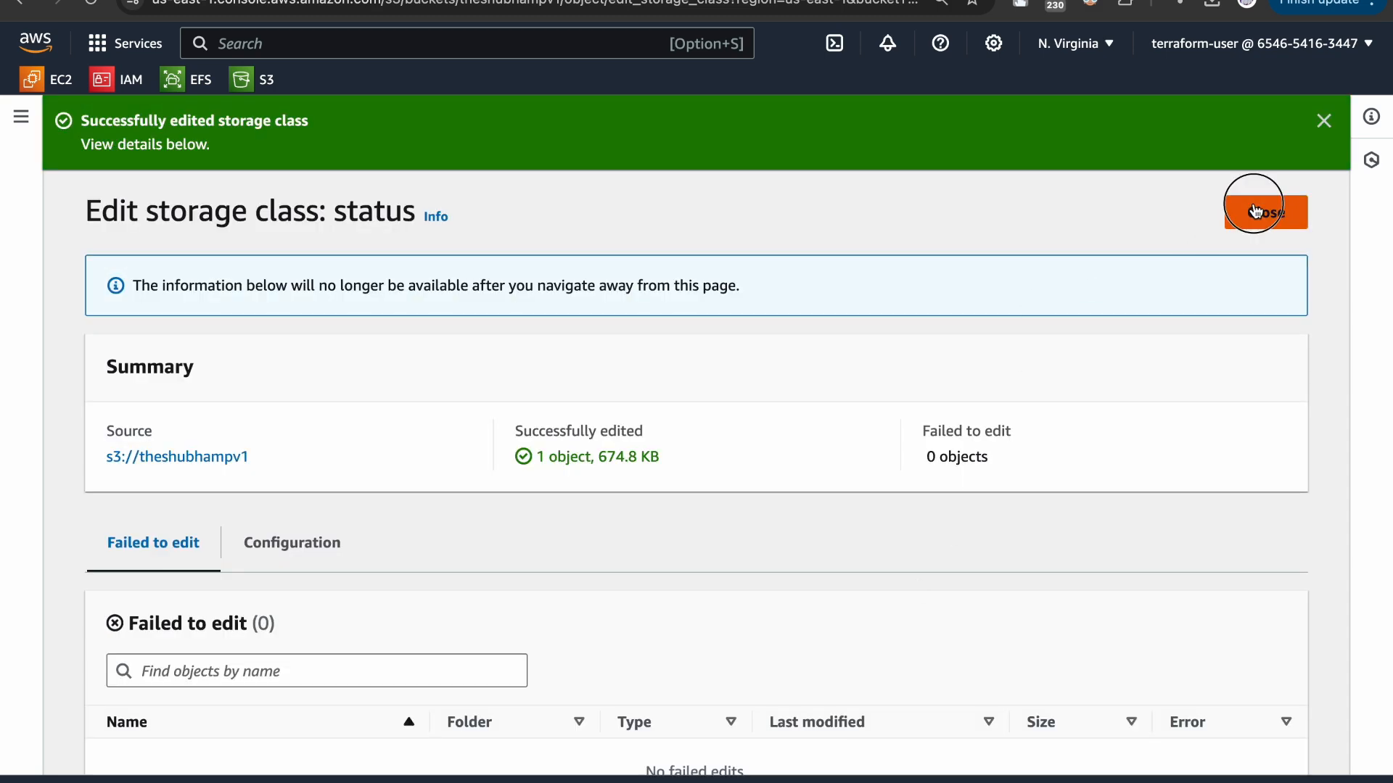
- Review the object's storage class, access tier and retrieval time, and check its storage class in the bucket's object list
{"action": "scroll", "coordinate": [1058, 319], "scroll_direction": "down", "scroll_amount": 8}
{"action": "scroll", "coordinate": [1058, 325], "scroll_direction": "down", "scroll_amount": 7}
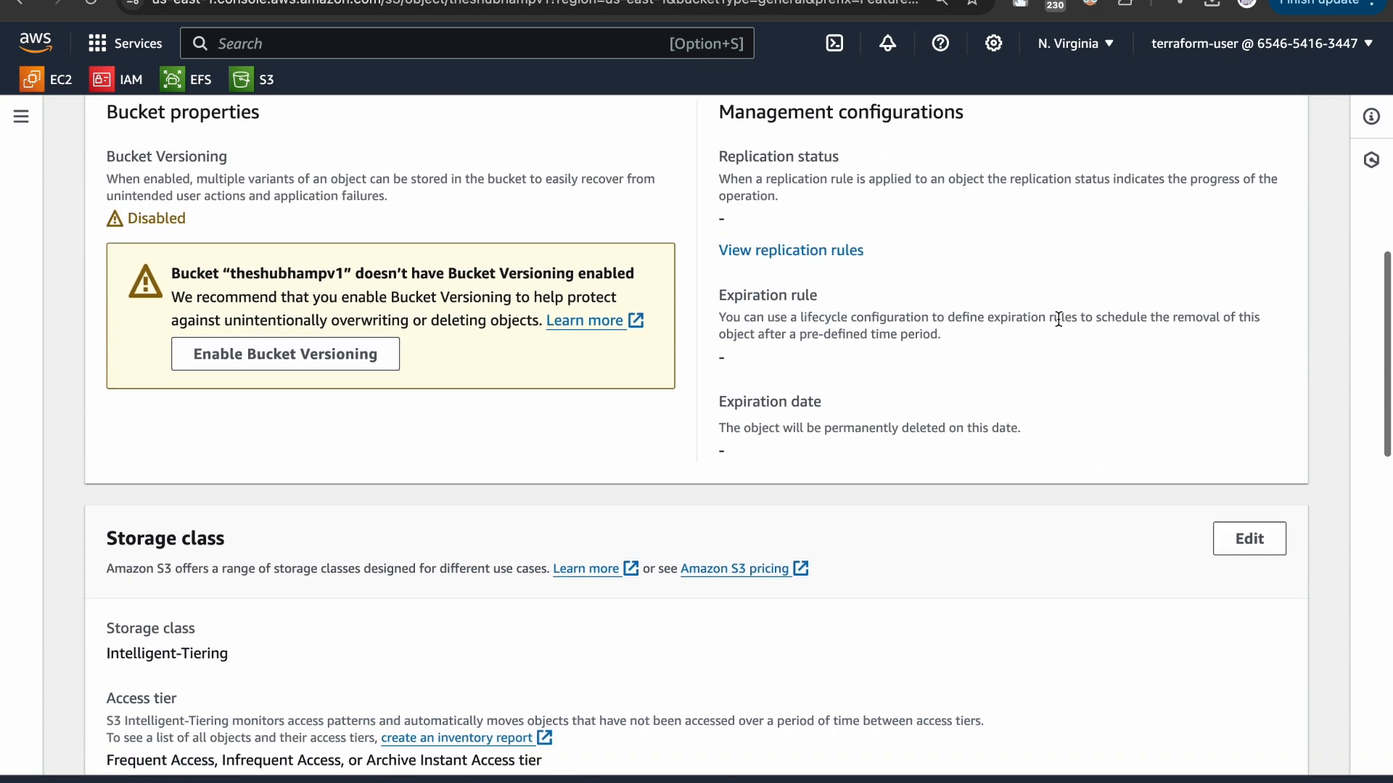
{"action": "left_click_drag", "start_coordinate": [106, 378], "coordinate": [257, 386]}
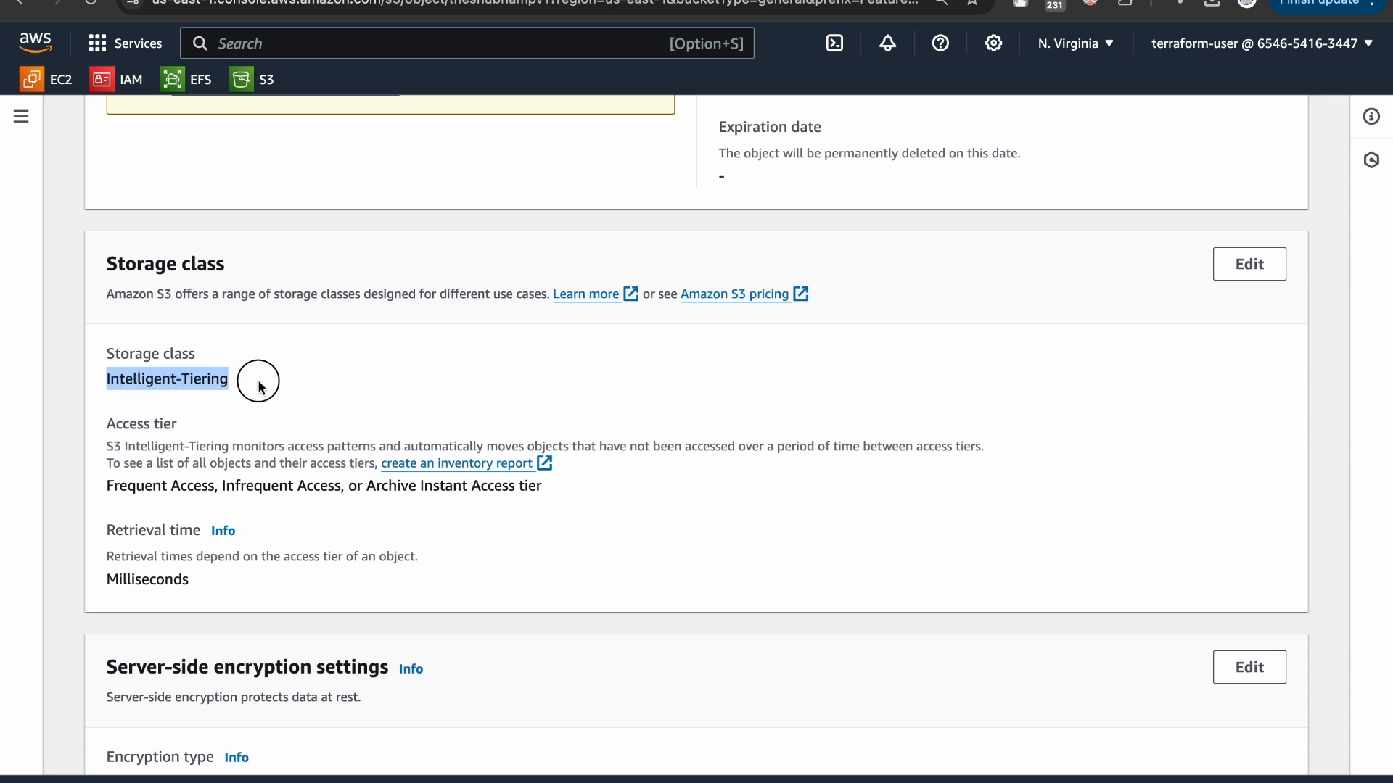
{"action": "left_click_drag", "start_coordinate": [107, 487], "coordinate": [340, 489]}
{"action": "left_click_drag", "start_coordinate": [416, 498], "coordinate": [554, 500]}
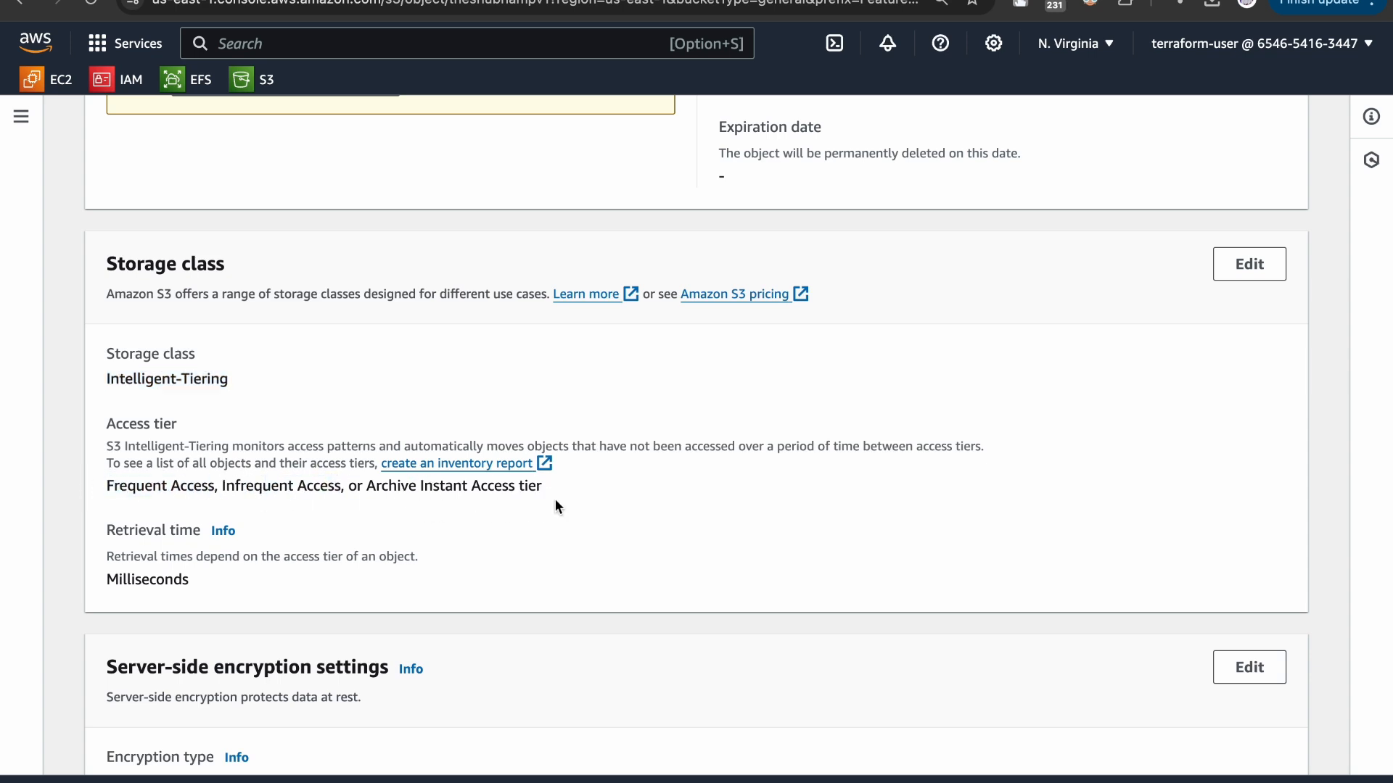
{"action": "left_click_drag", "start_coordinate": [102, 577], "coordinate": [300, 590]}
{"action": "scroll", "coordinate": [301, 590], "scroll_direction": "up", "scroll_amount": 15}
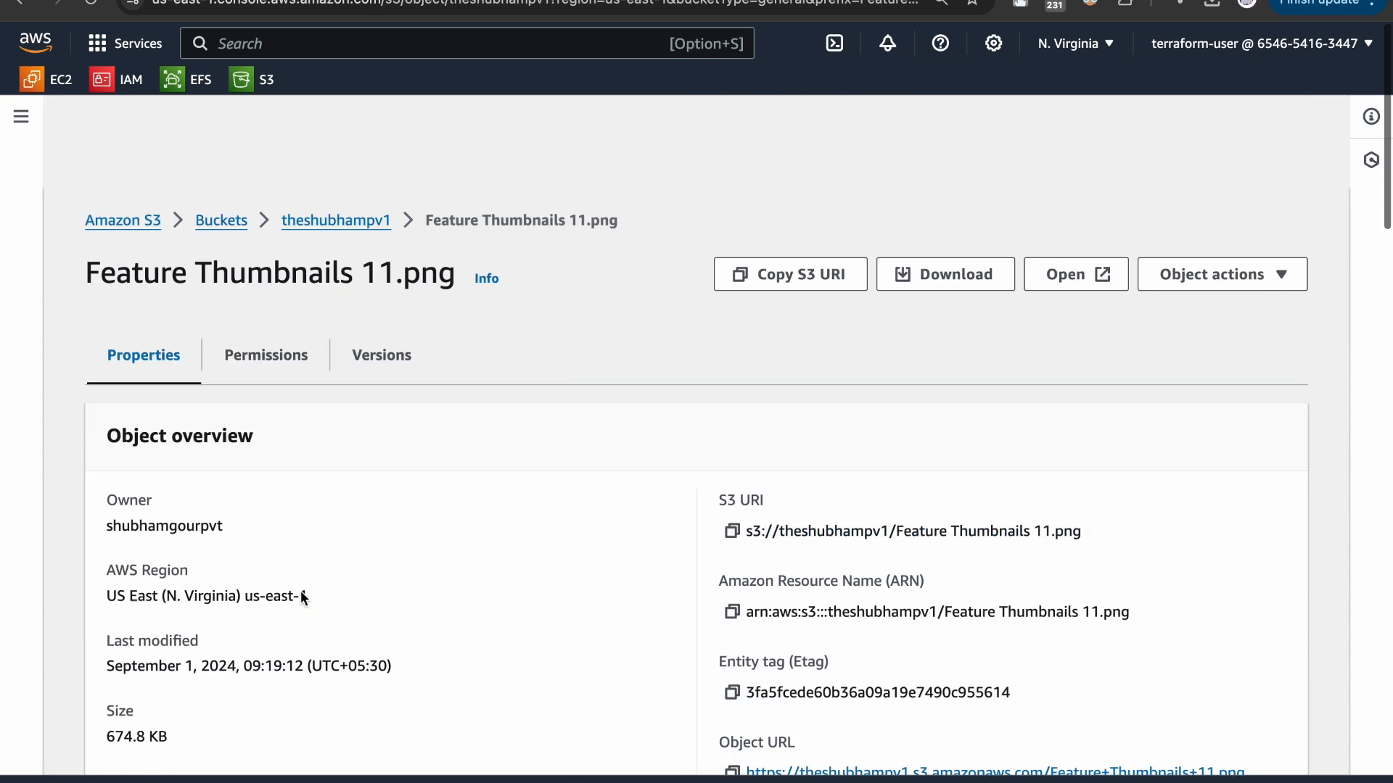
{"action": "left_click", "coordinate": [306, 129]}
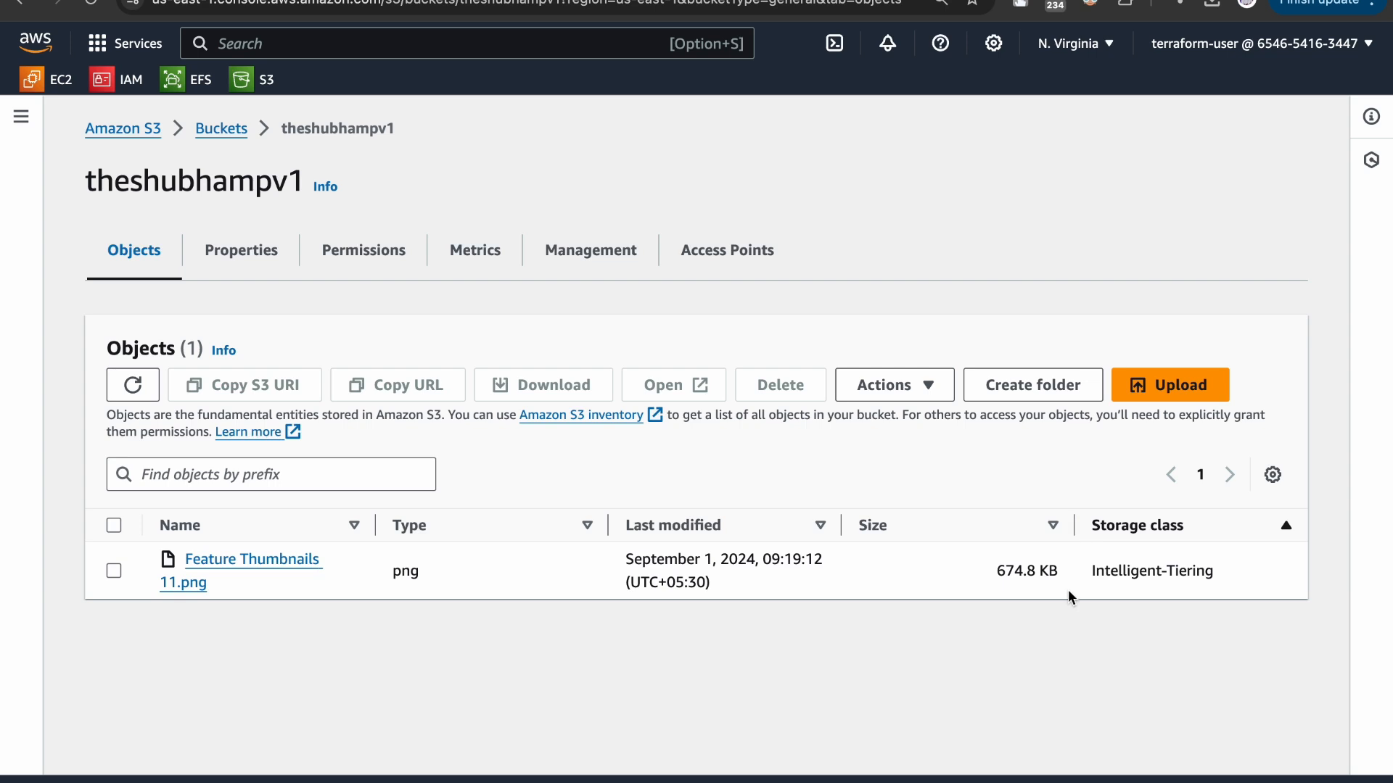
{"action": "left_click_drag", "start_coordinate": [1092, 570], "coordinate": [1188, 566]}
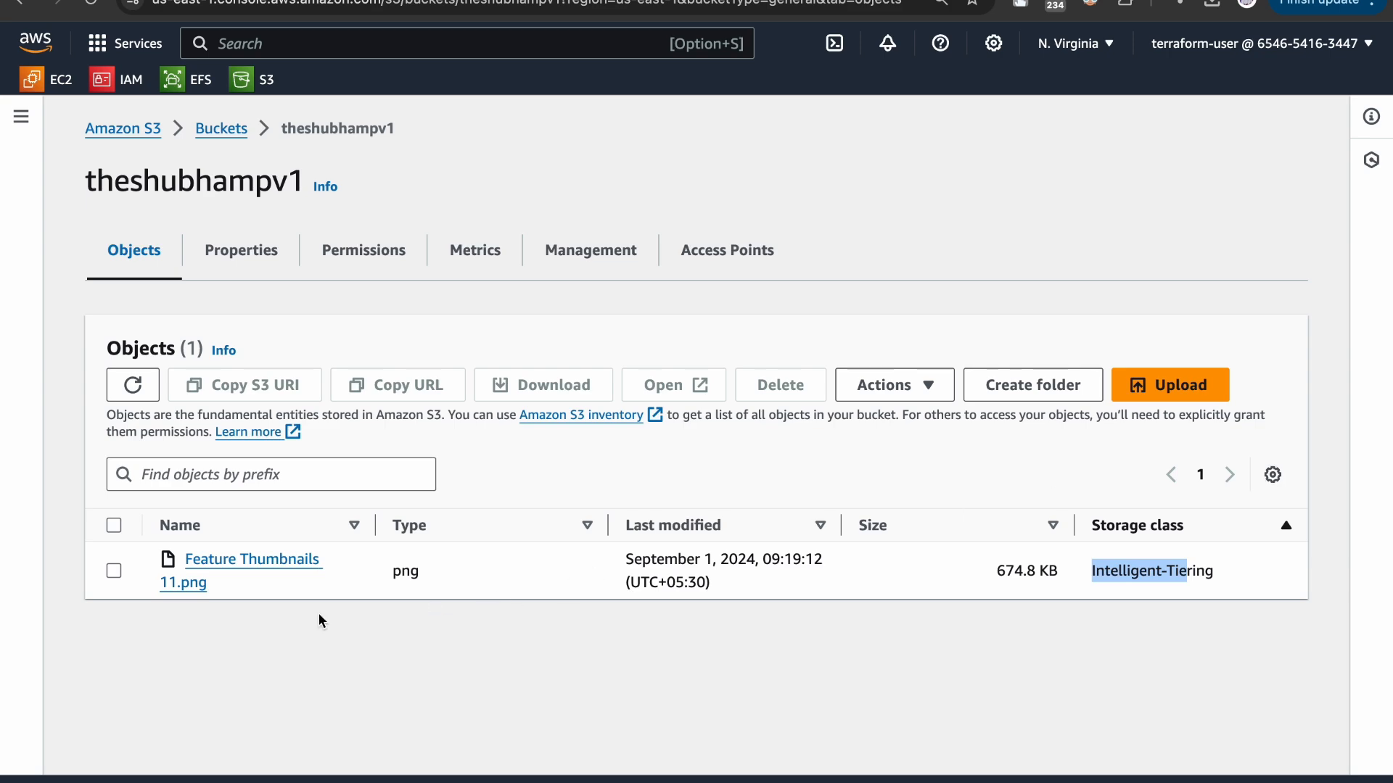
- Change the storage class of Feature Thumbnails 11.png to One Zone-IA, save it, and check it in the bucket's object list
{"action": "left_click", "coordinate": [231, 570]}
{"action": "scroll", "coordinate": [254, 533], "scroll_direction": "down", "scroll_amount": 10}
{"action": "scroll", "coordinate": [254, 537], "scroll_direction": "up", "scroll_amount": 2}
{"action": "scroll", "coordinate": [254, 537], "scroll_direction": "down", "scroll_amount": 5}
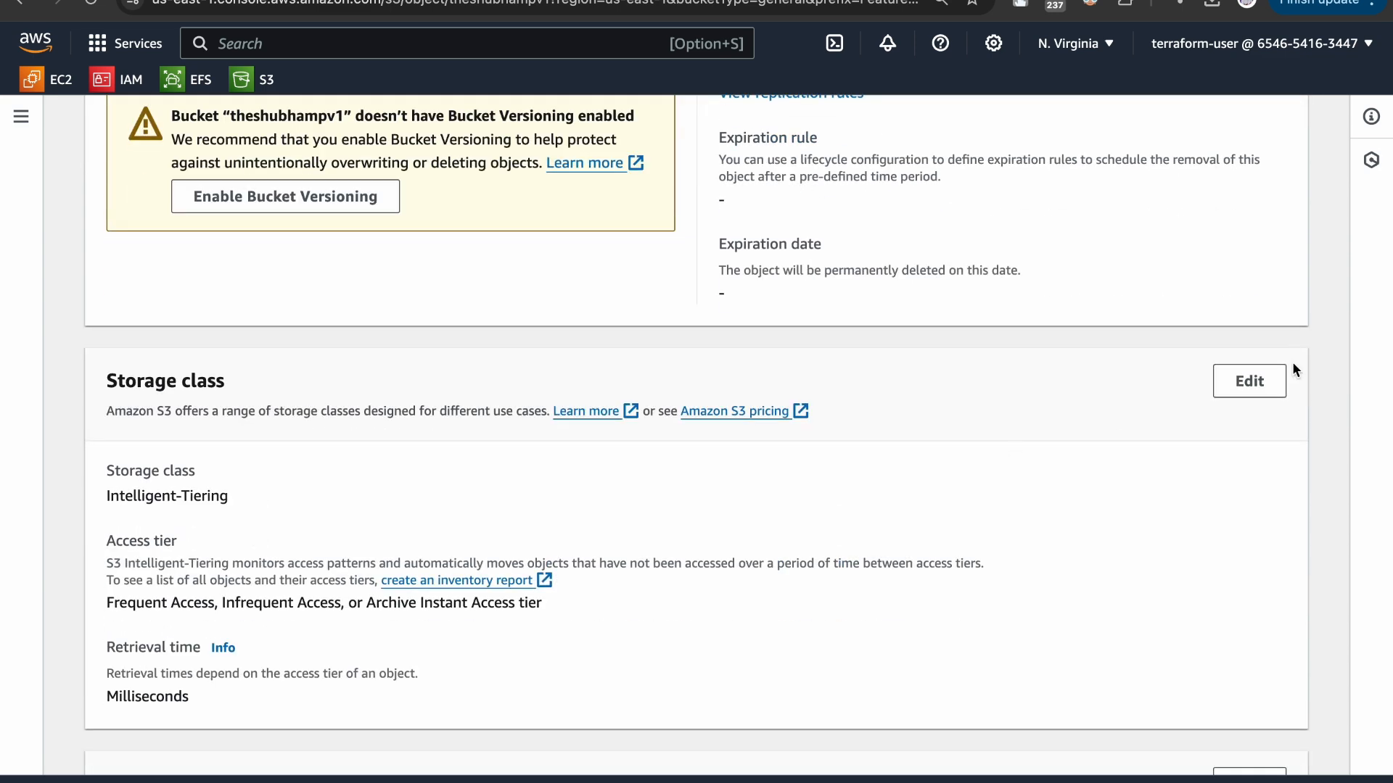
{"action": "left_click", "coordinate": [1274, 381]}
{"action": "scroll", "coordinate": [440, 540], "scroll_direction": "down", "scroll_amount": 5}
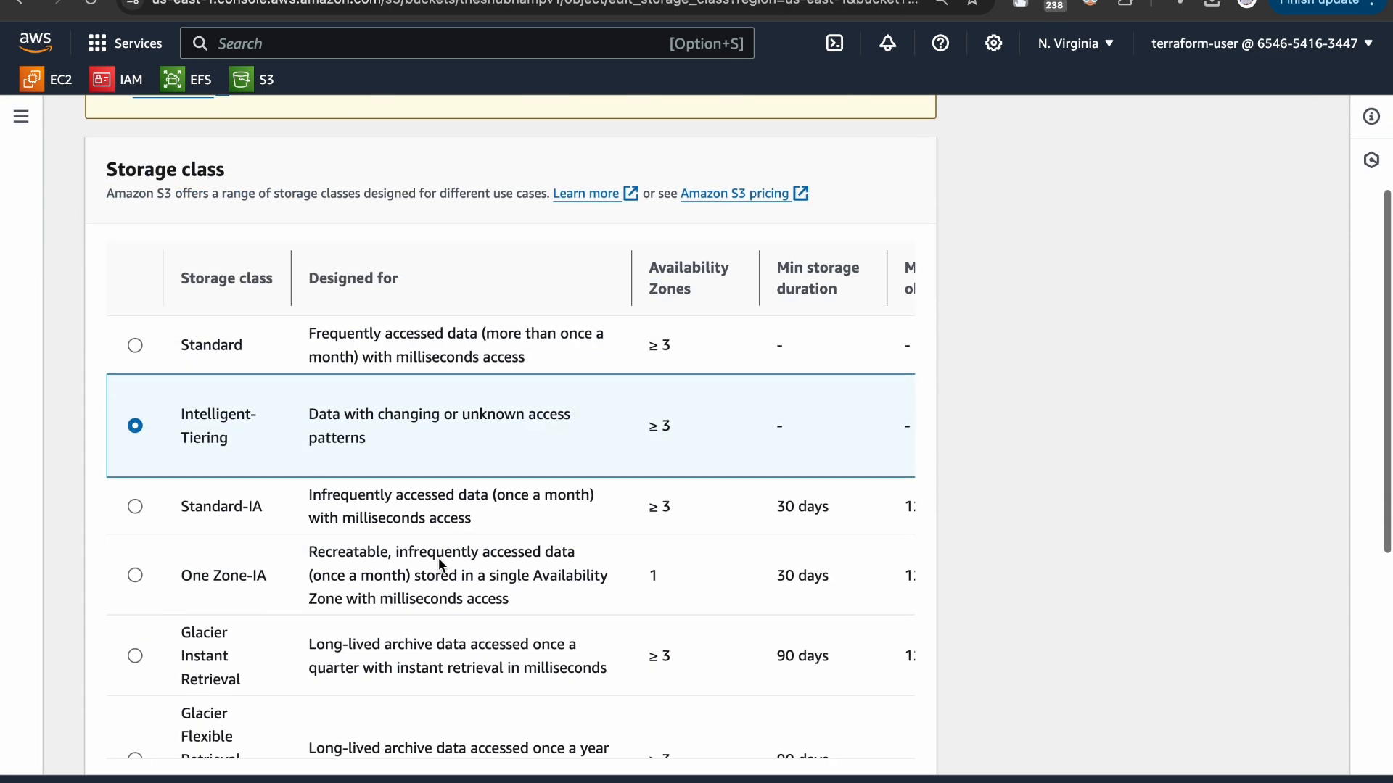
{"action": "left_click", "coordinate": [161, 575]}
{"action": "scroll", "coordinate": [198, 576], "scroll_direction": "down", "scroll_amount": 8}
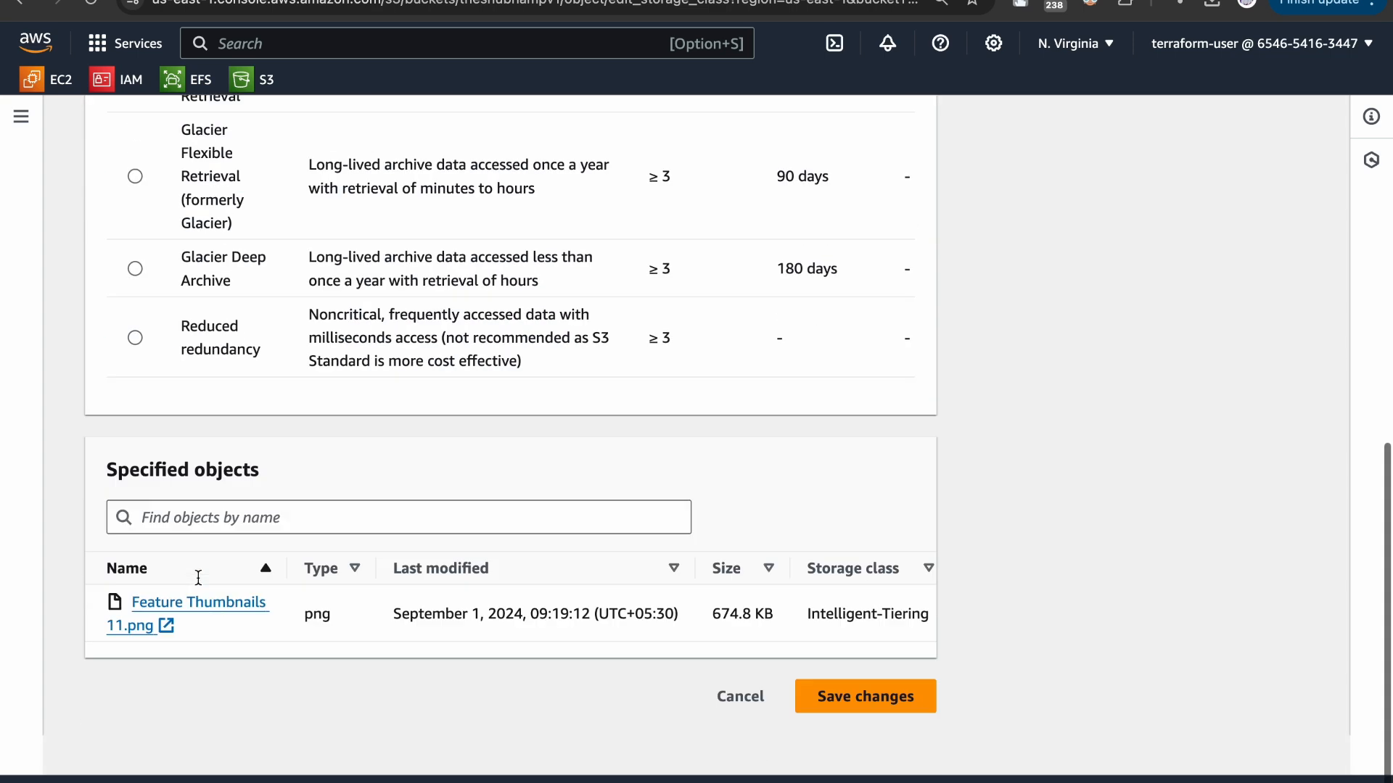
{"action": "left_click", "coordinate": [867, 738]}
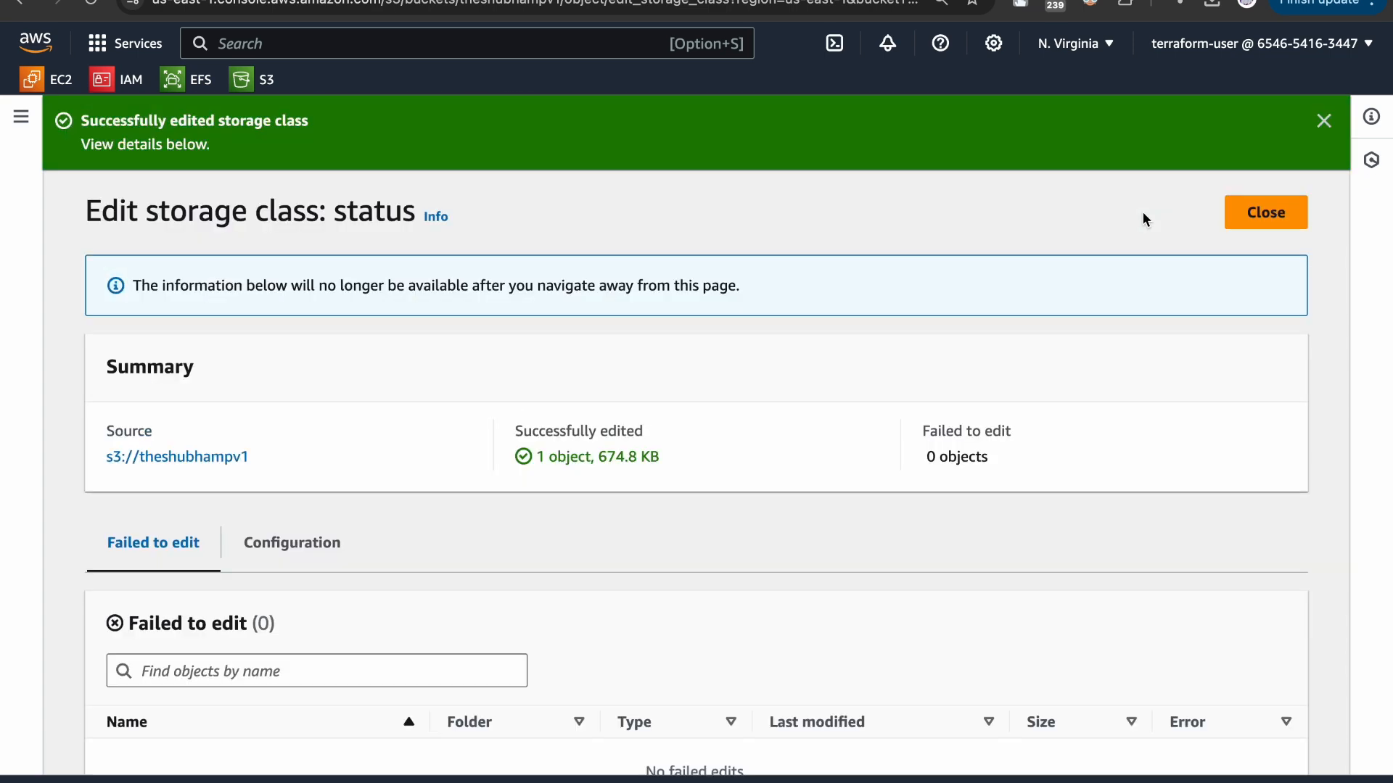
{"action": "left_click", "coordinate": [1251, 212]}
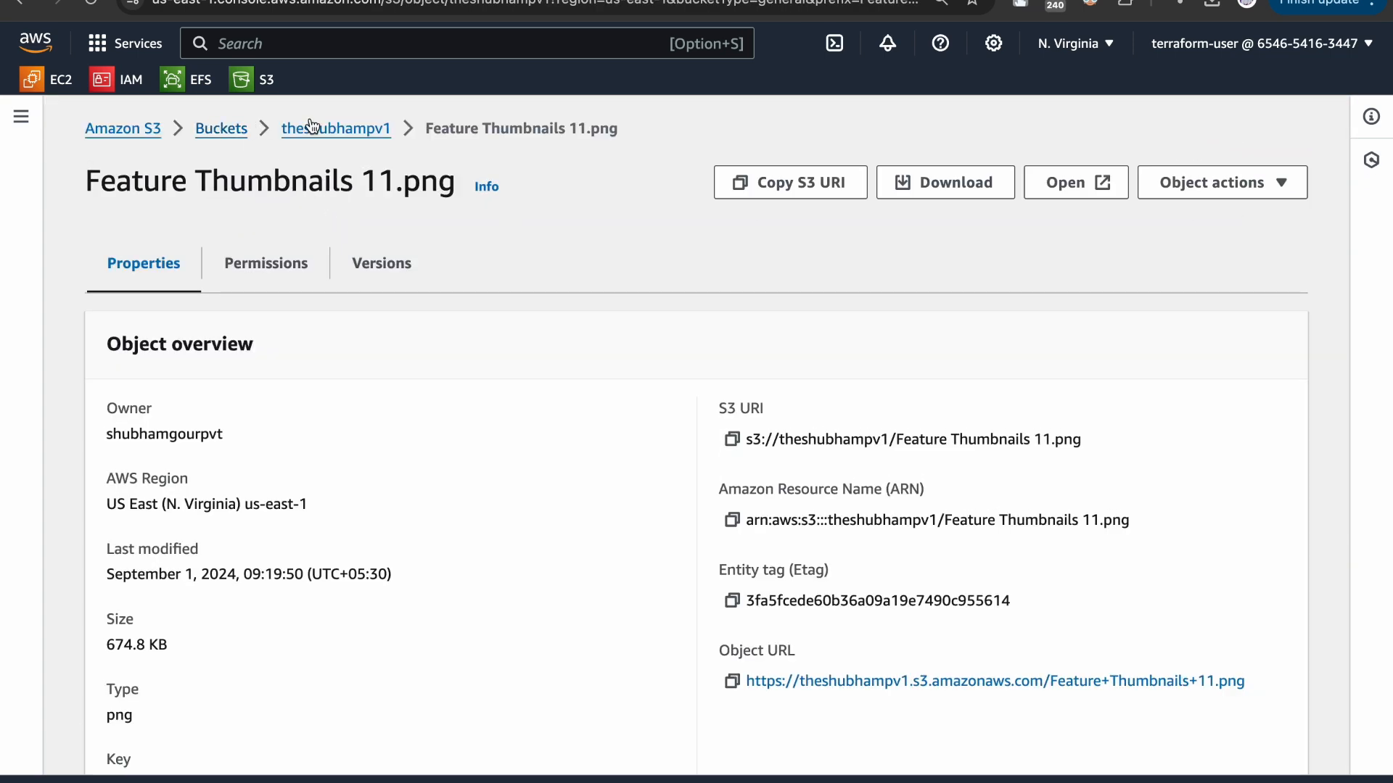
{"action": "left_click", "coordinate": [305, 127]}
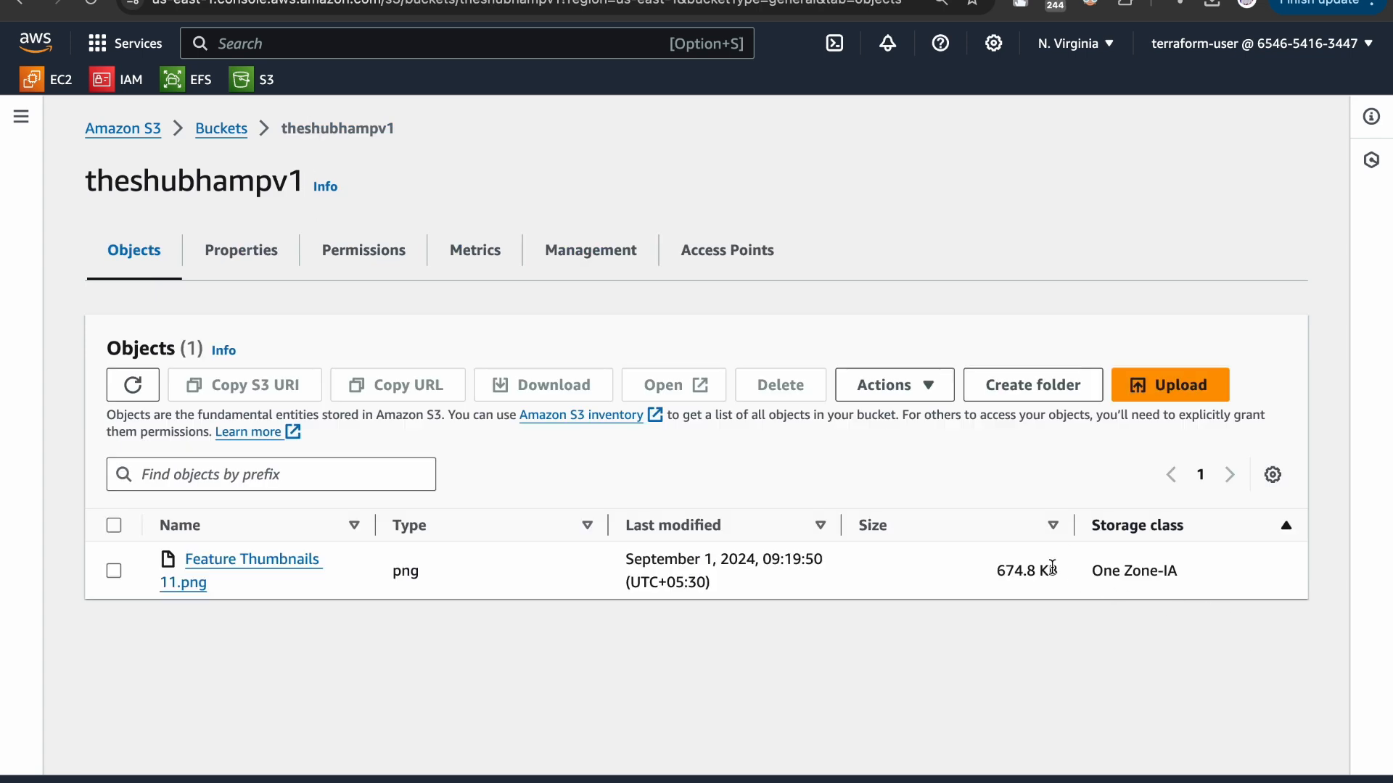
{"action": "left_click_drag", "start_coordinate": [1081, 570], "coordinate": [1184, 571]}
{"action": "left_click", "coordinate": [1195, 565]}
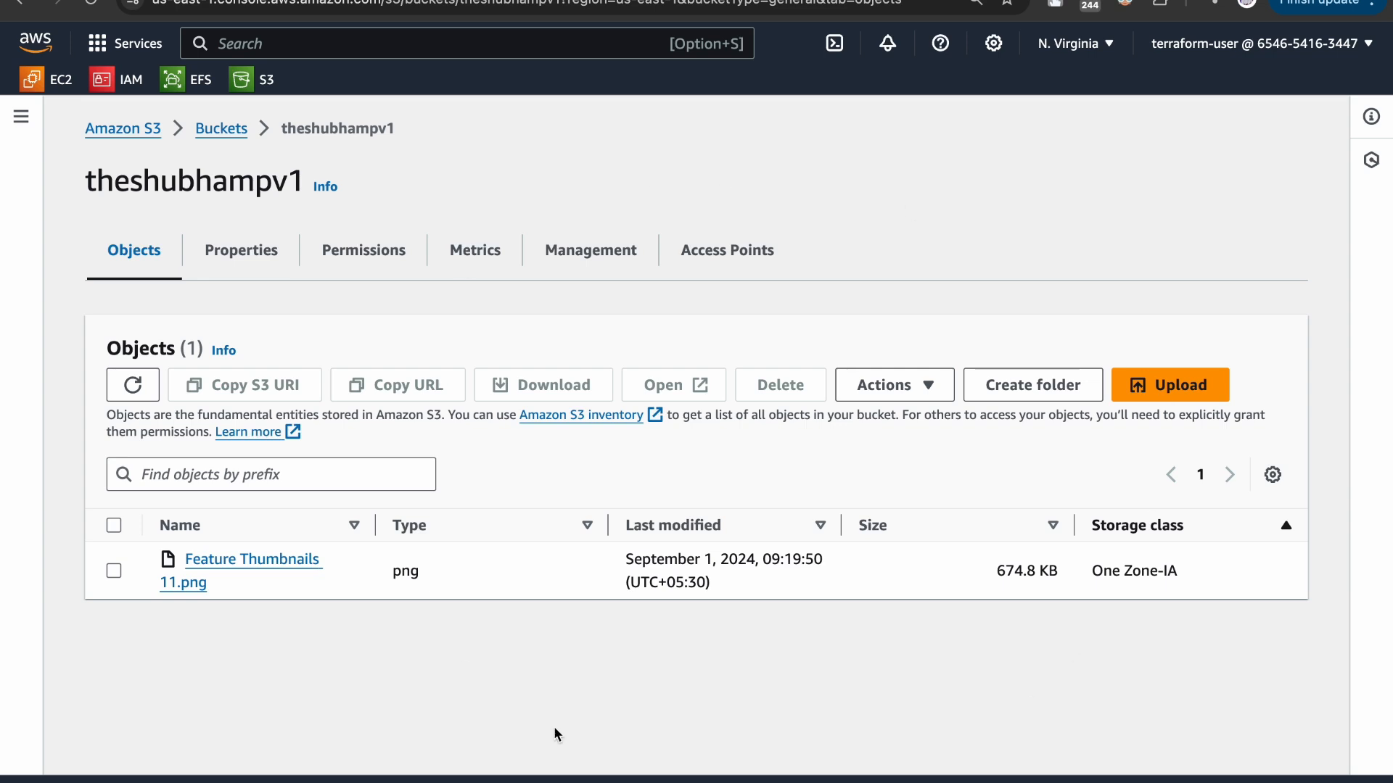
- Start a new lifecycle rule for the theshubhampv1 bucket and name it LCv-1
{"action": "left_click", "coordinate": [606, 253]}
{"action": "scroll", "coordinate": [657, 425], "scroll_direction": "down", "scroll_amount": 1}
{"action": "left_click", "coordinate": [290, 251]}
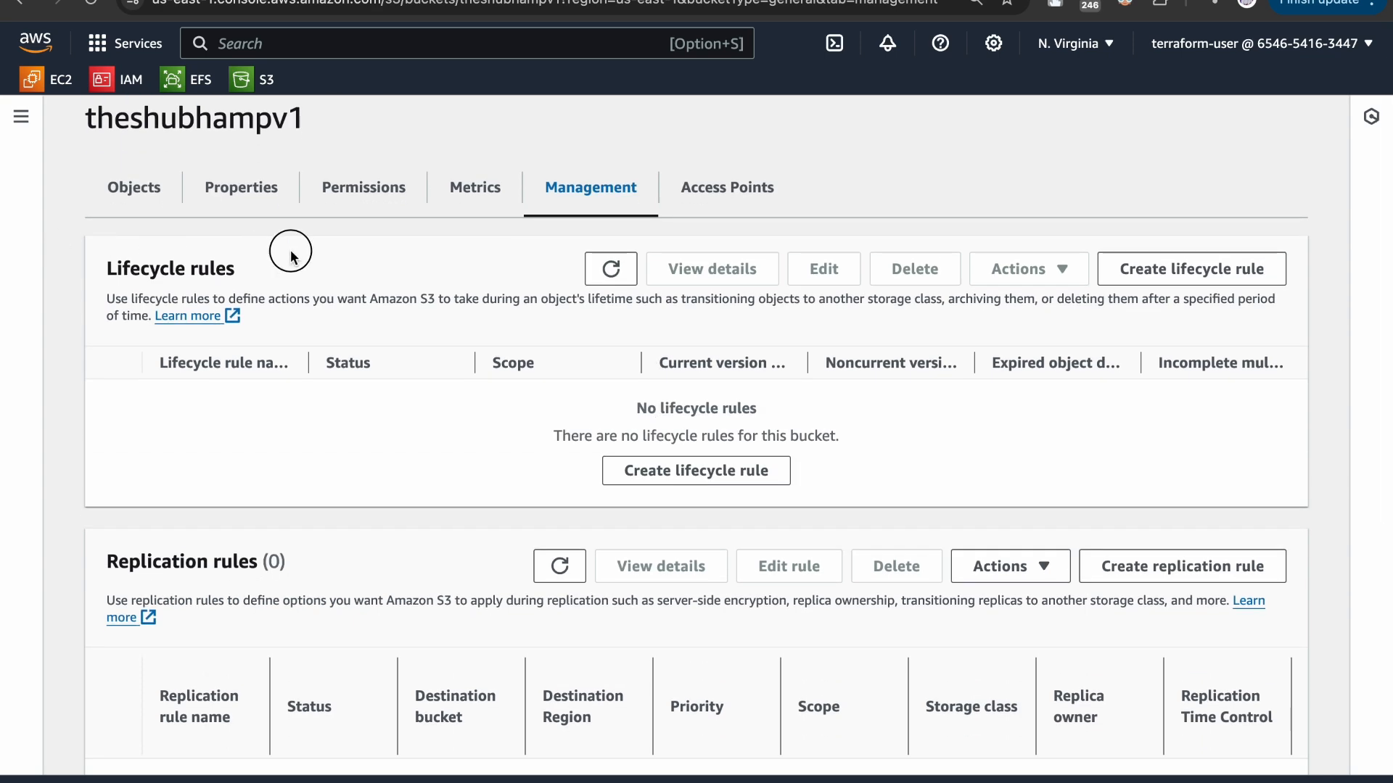
{"action": "left_click", "coordinate": [661, 470]}
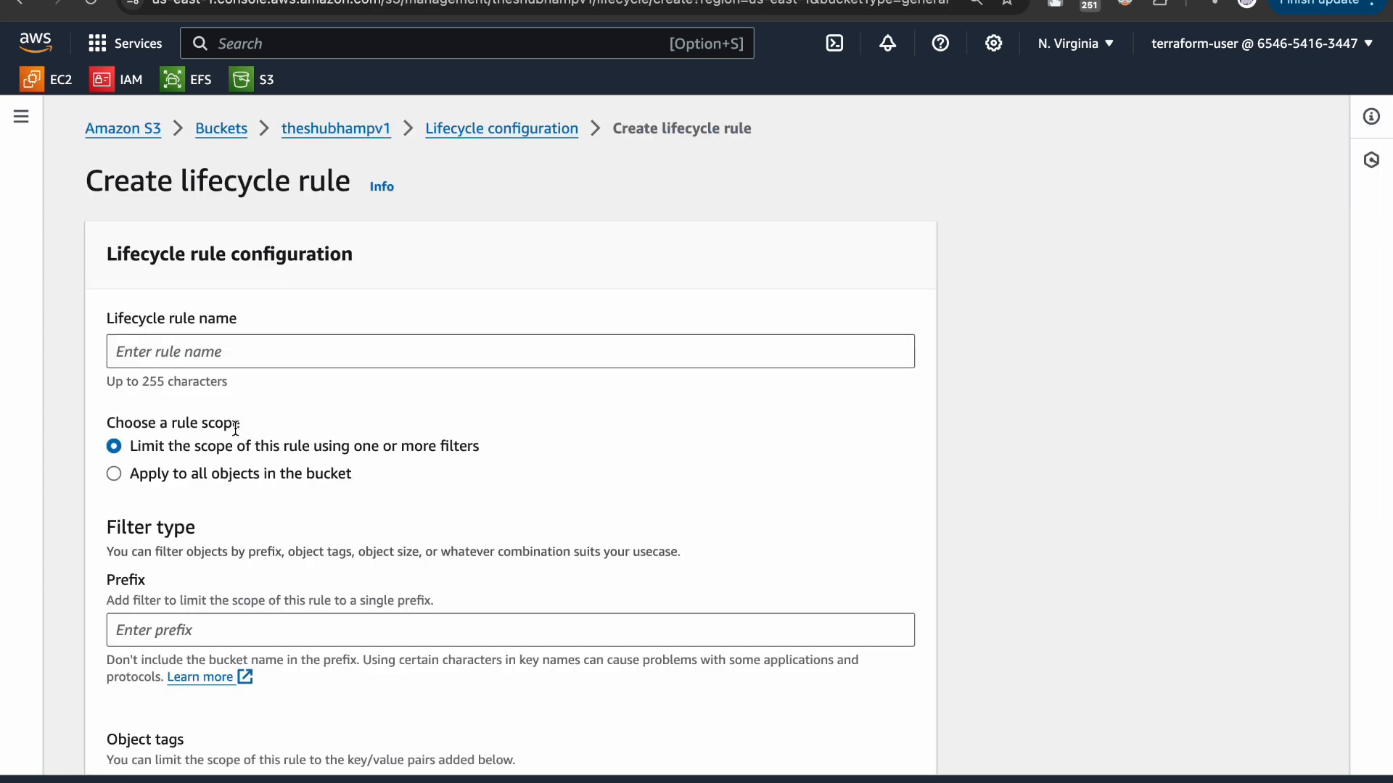
{"action": "left_click", "coordinate": [202, 366]}
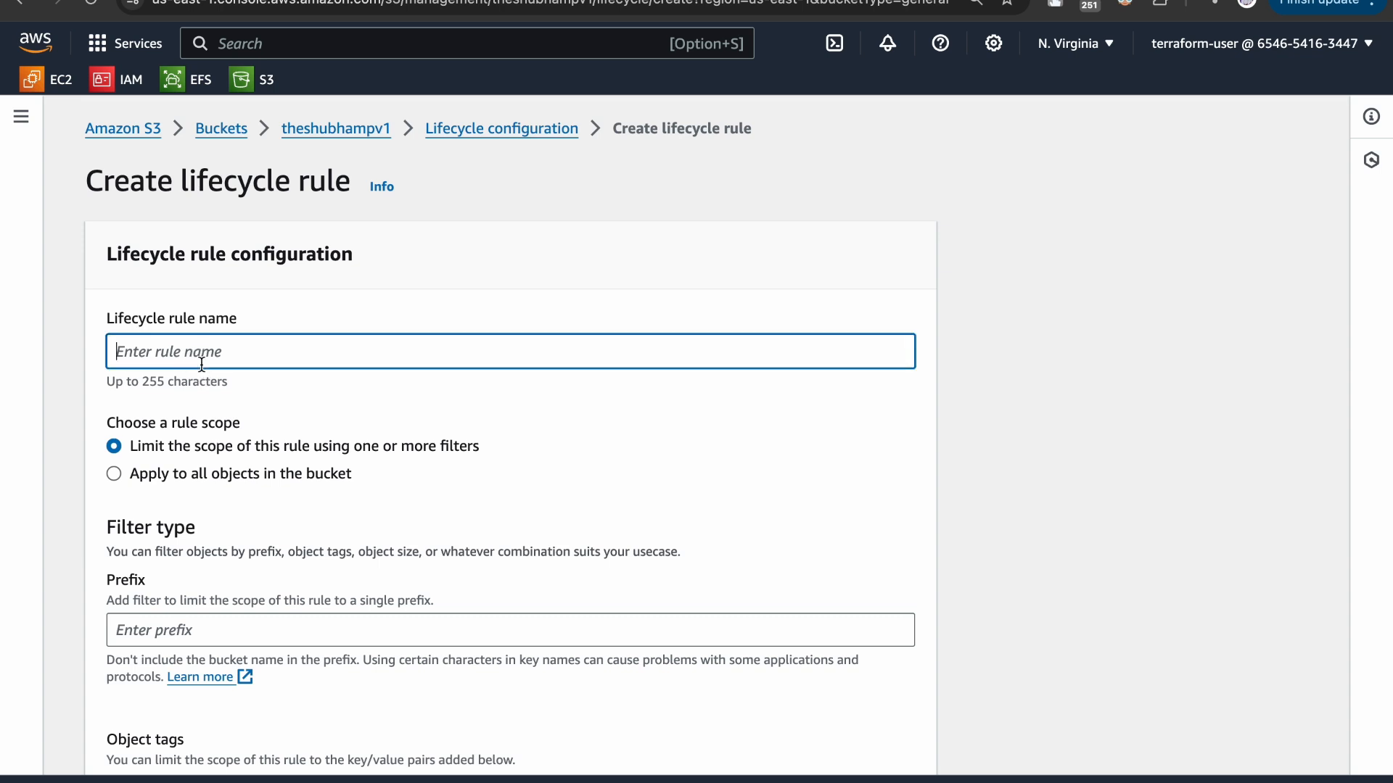
{"action": "type", "text": "LCv-1"}
- Set the rule scope to apply to all objects in the bucket and acknowledge the scope warning
{"action": "scroll", "coordinate": [132, 289], "scroll_direction": "down", "scroll_amount": 3}
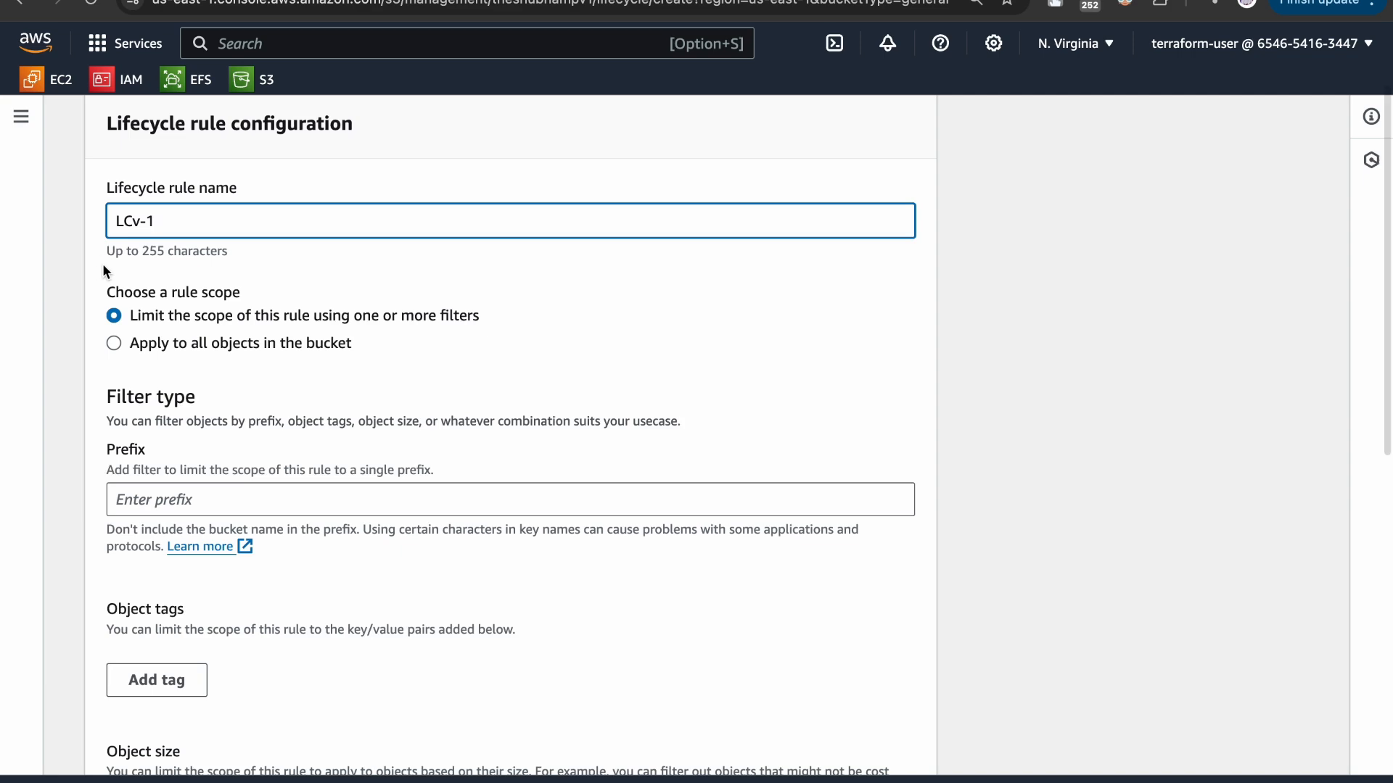
{"action": "left_click_drag", "start_coordinate": [131, 288], "coordinate": [320, 285]}
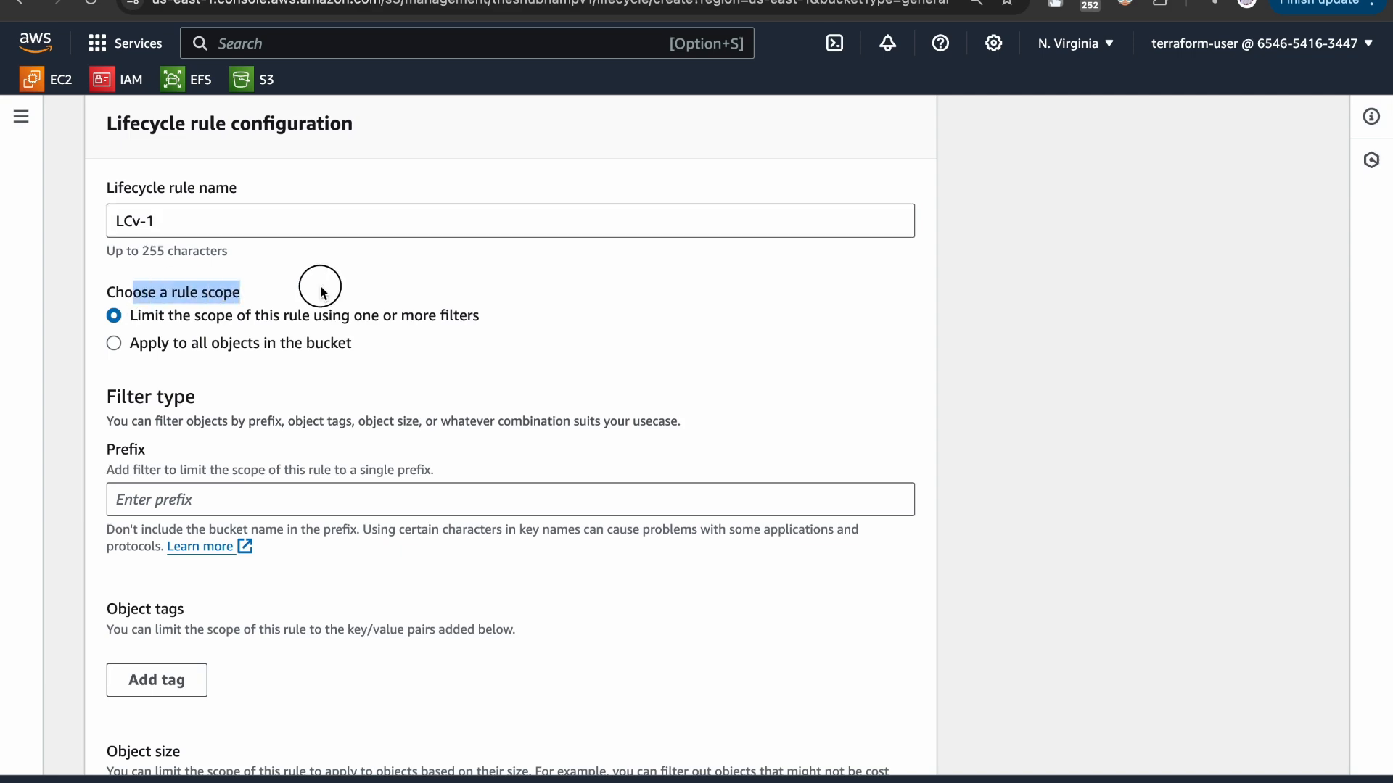
{"action": "left_click", "coordinate": [116, 342]}
{"action": "left_click", "coordinate": [178, 487]}
- Enable moving current object versions between storage classes and set the Standard-IA transition to 30 days after object creation
{"action": "scroll", "coordinate": [171, 486], "scroll_direction": "down", "scroll_amount": 5}
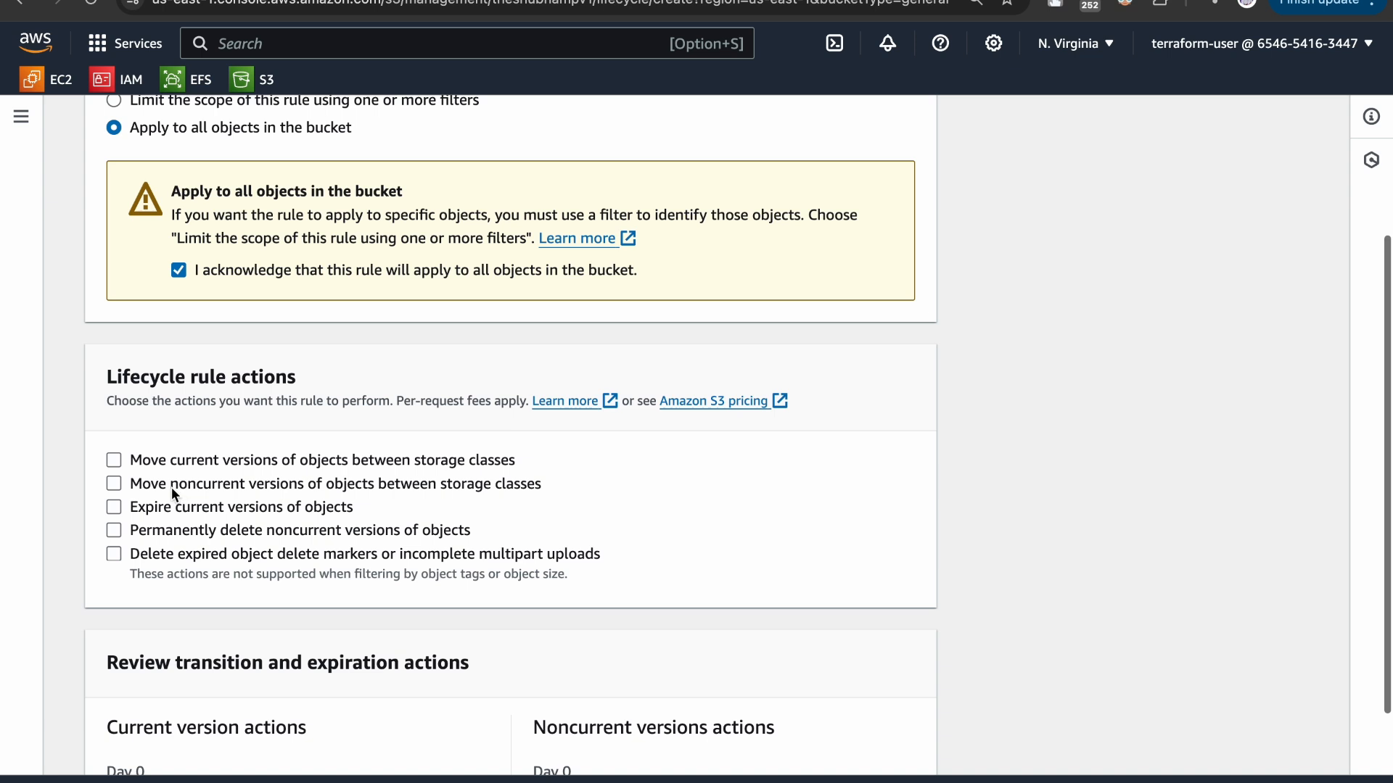
{"action": "left_click", "coordinate": [113, 460]}
{"action": "scroll", "coordinate": [516, 577], "scroll_direction": "down", "scroll_amount": 5}
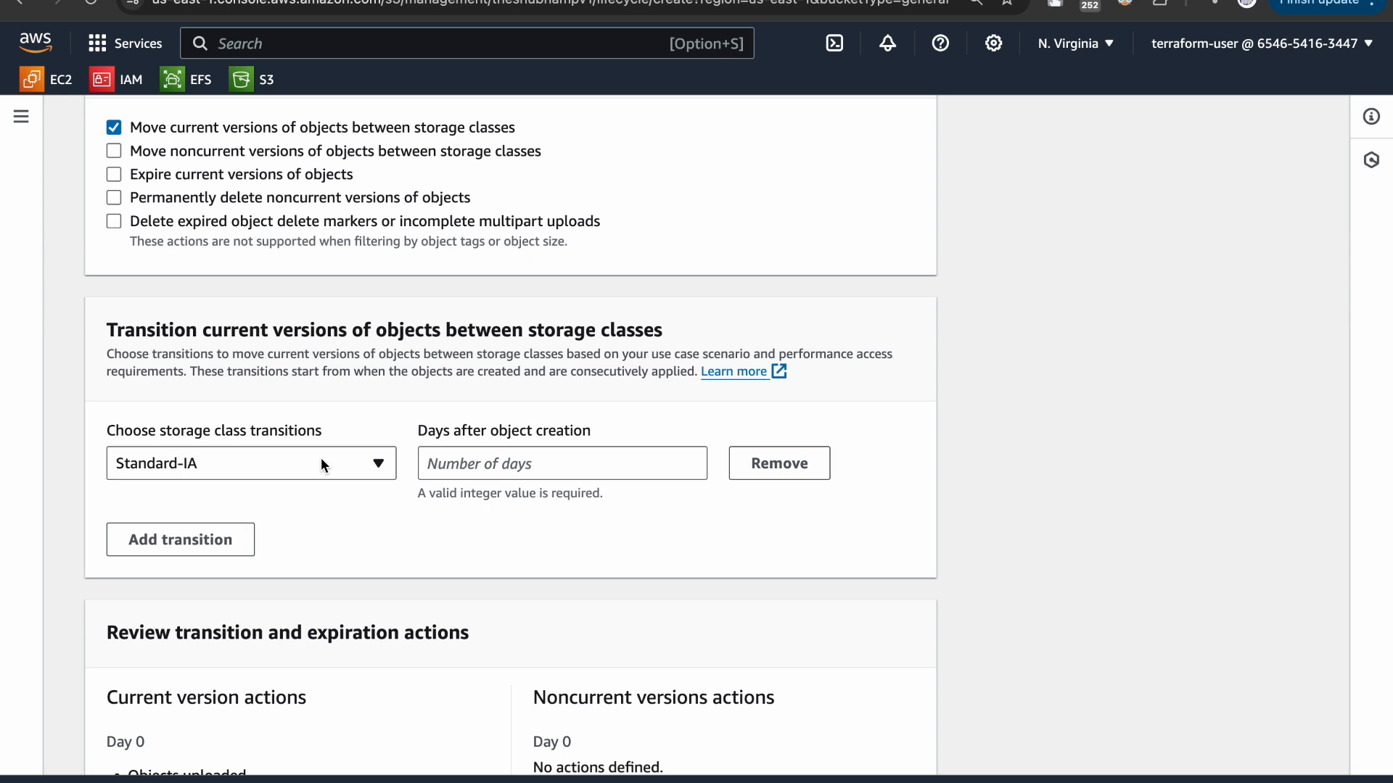
{"action": "left_click", "coordinate": [316, 417]}
{"action": "left_click", "coordinate": [504, 468]}
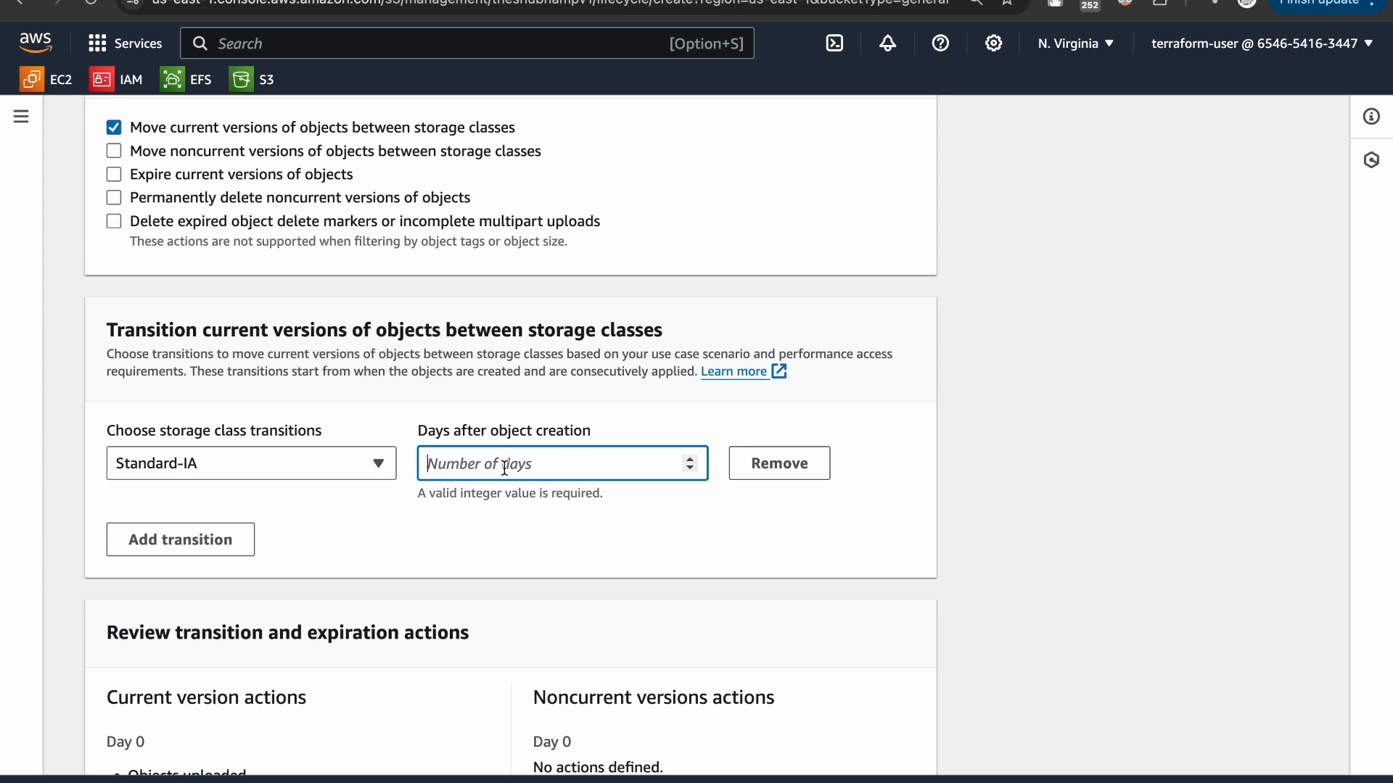
{"action": "type", "text": "30"}
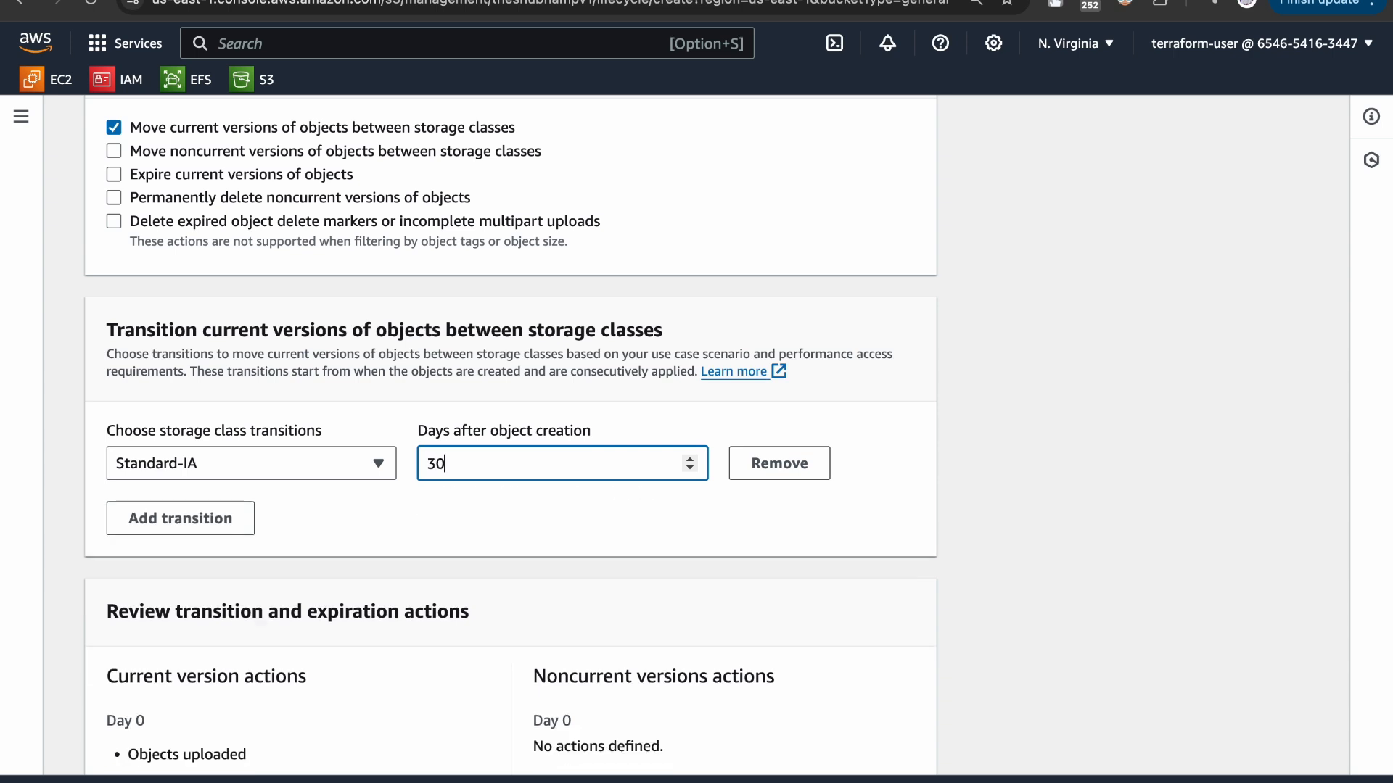
- Add a second transition to Intelligent-Tiering at 60 days after object creation
{"action": "left_click", "coordinate": [234, 515]}
{"action": "left_click", "coordinate": [507, 525]}
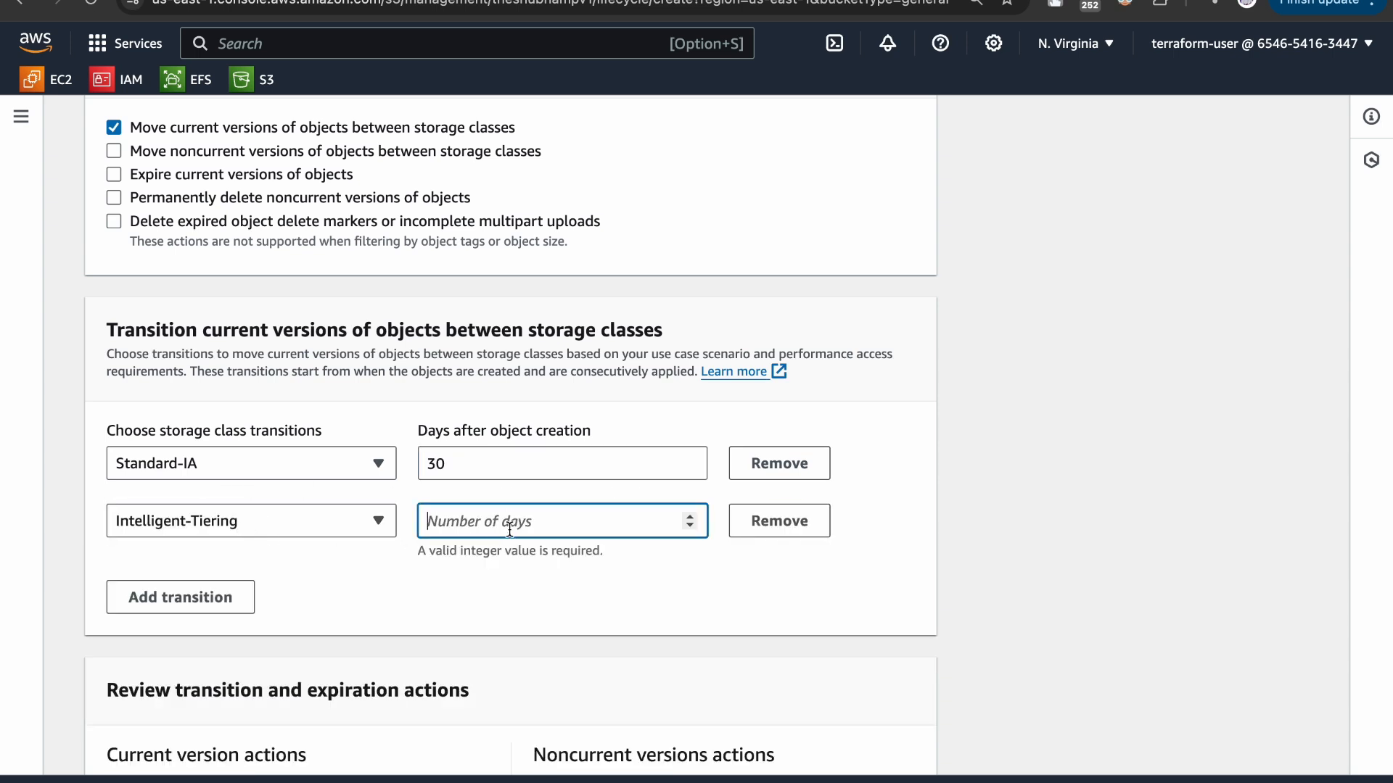
{"action": "type", "text": "60"}
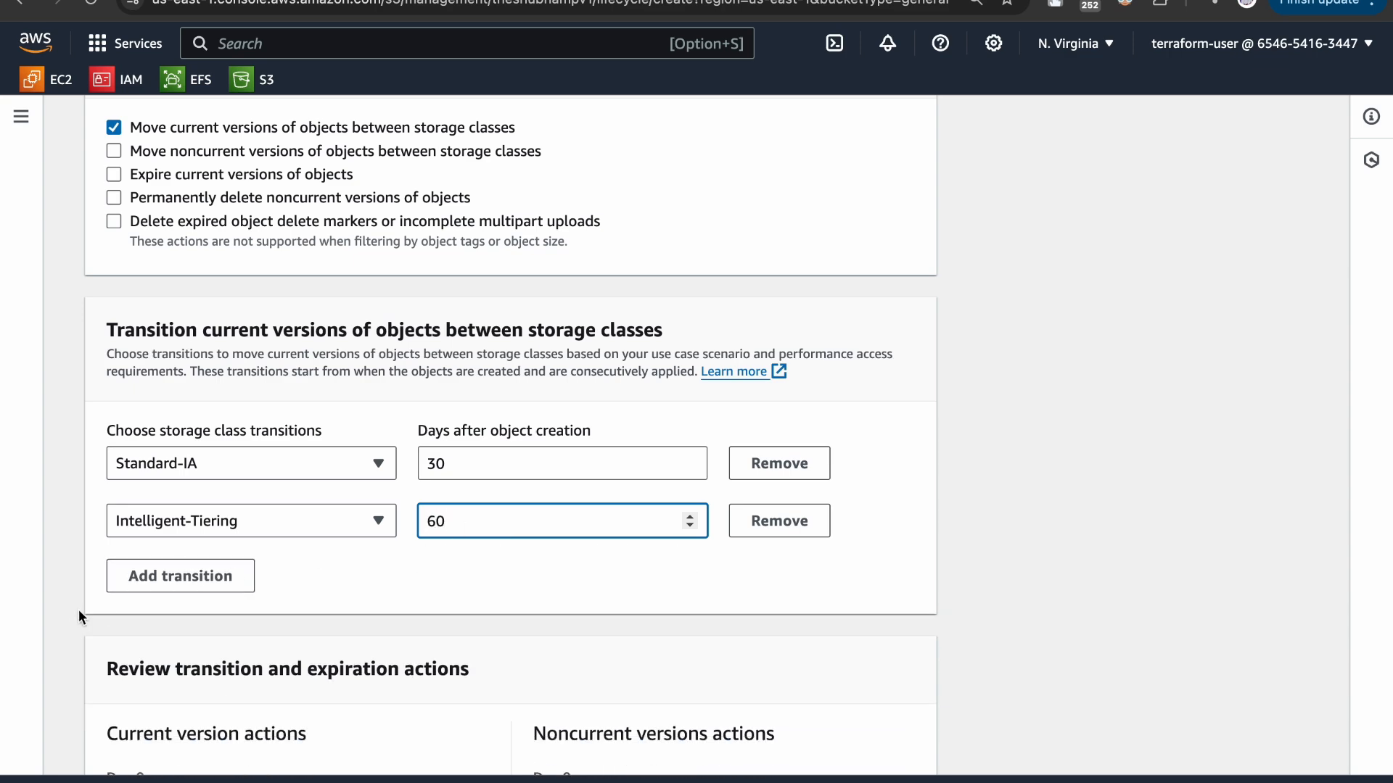
- Add a third transition to Glacier Instant Retrieval at 90 days after object creation
{"action": "left_click", "coordinate": [139, 578]}
{"action": "left_click", "coordinate": [224, 583]}
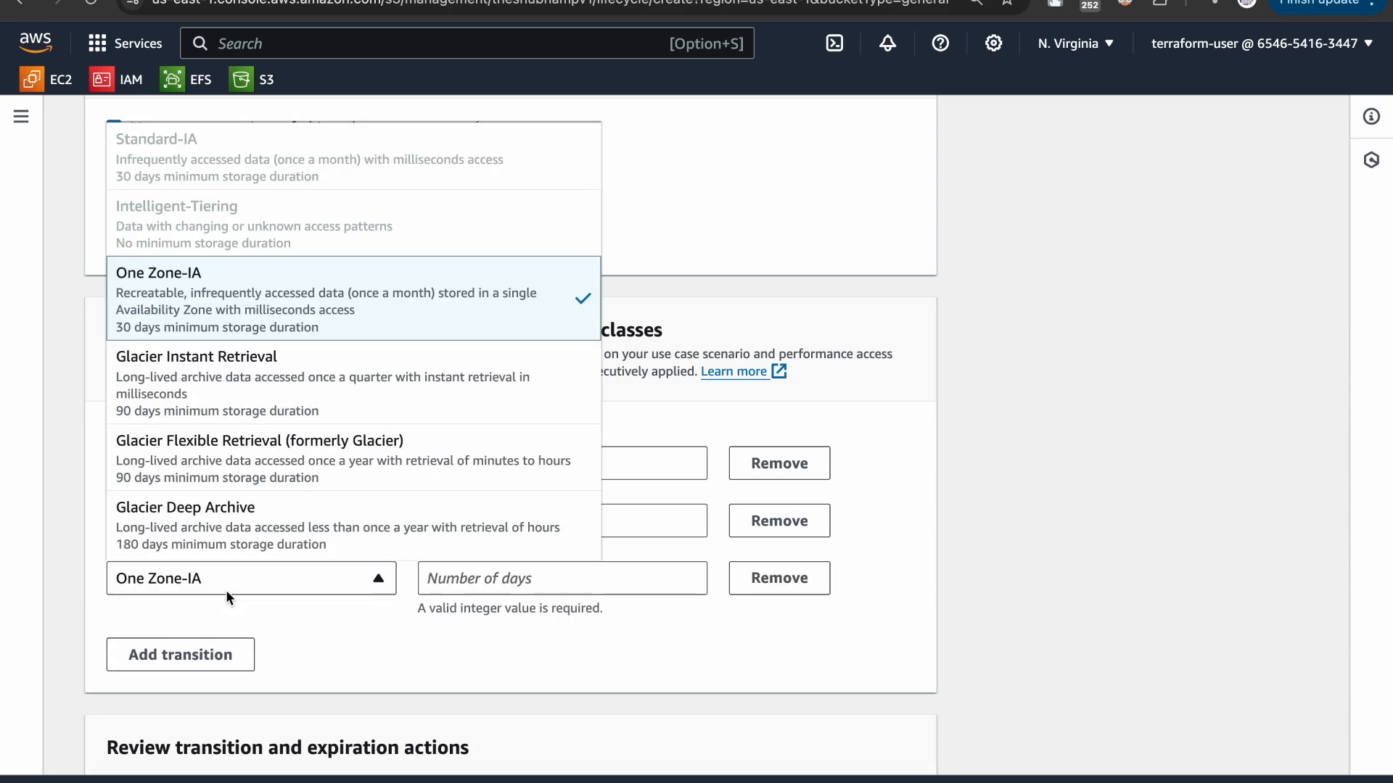
{"action": "left_click", "coordinate": [250, 392]}
{"action": "left_click", "coordinate": [449, 584]}
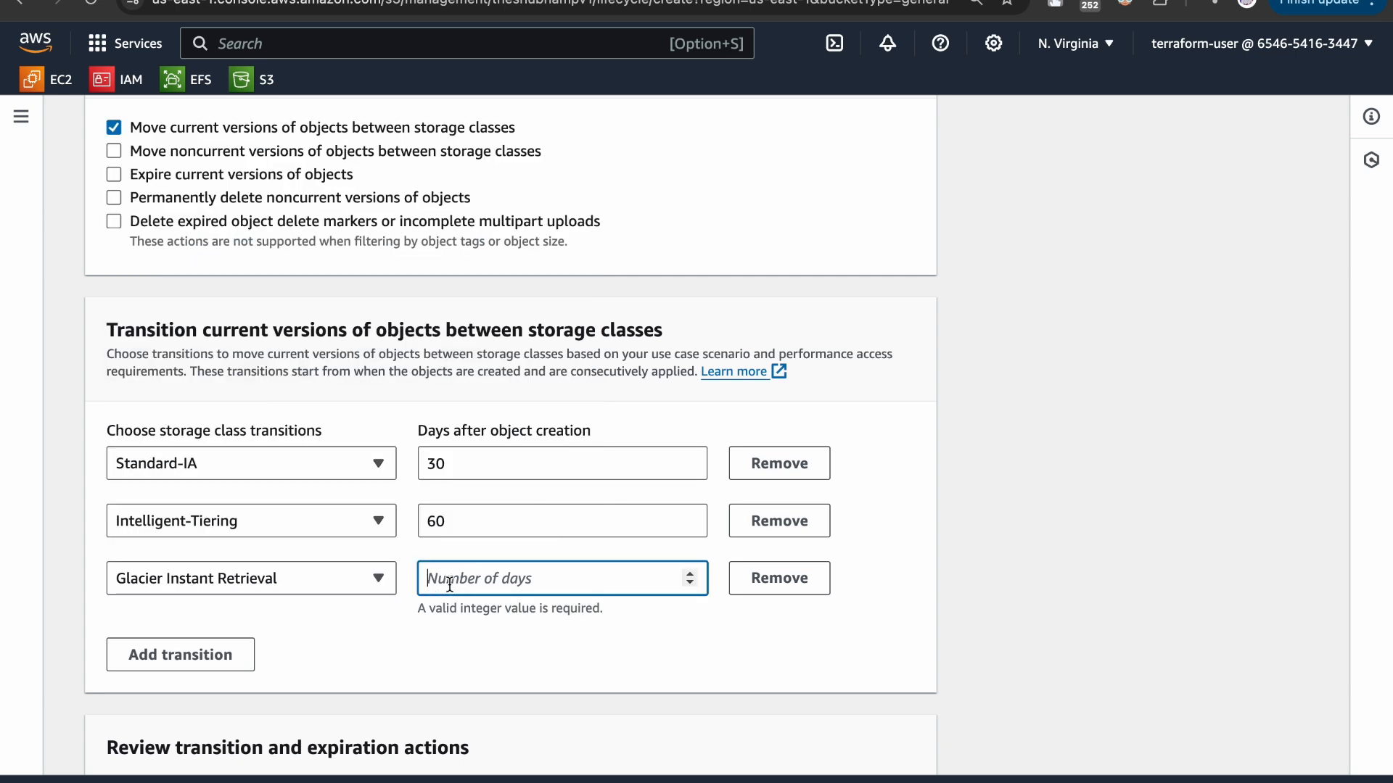
{"action": "type", "text": "90"}
{"action": "left_click", "coordinate": [615, 656]}
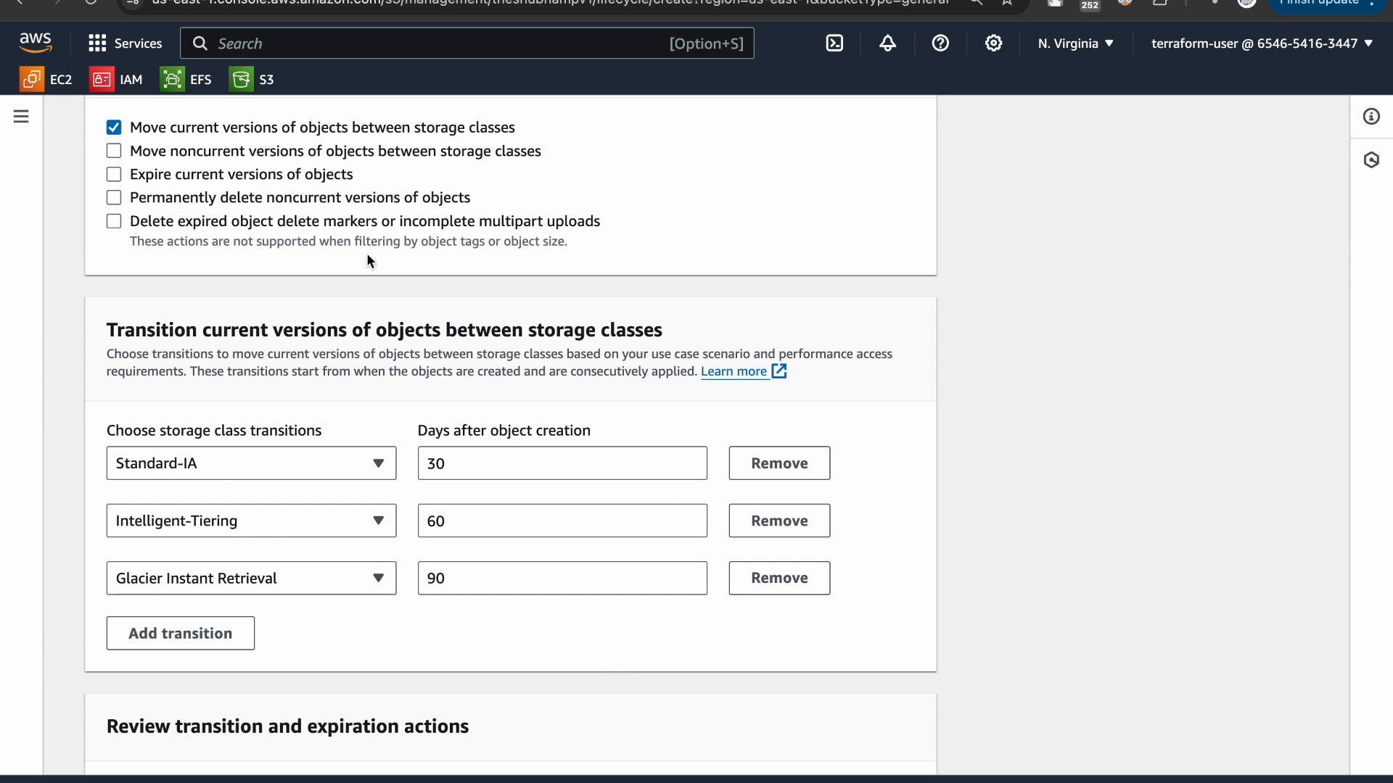
- Review the rule's transition timeline and create the lifecycle rule
{"action": "scroll", "coordinate": [535, 685], "scroll_direction": "down", "scroll_amount": 8}
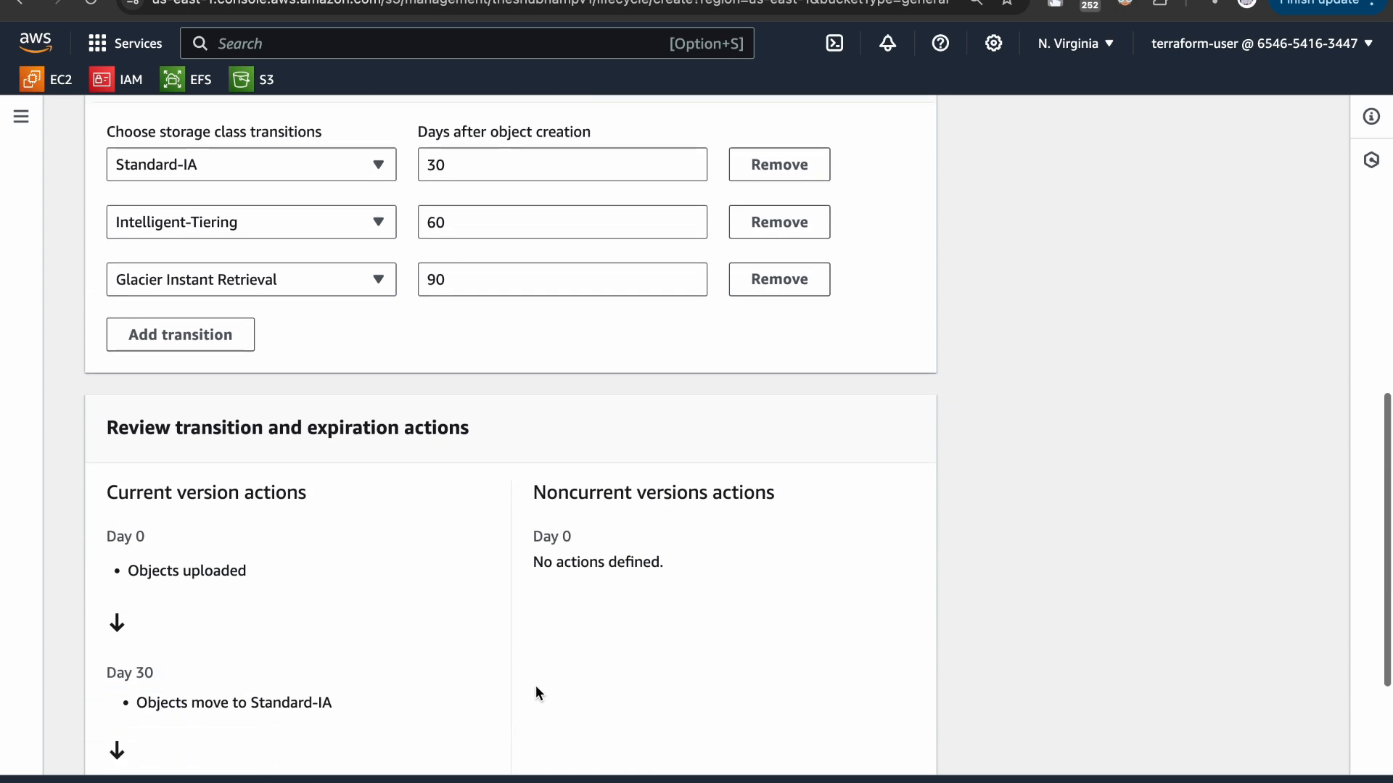
{"action": "scroll", "coordinate": [536, 685], "scroll_direction": "down", "scroll_amount": 1}
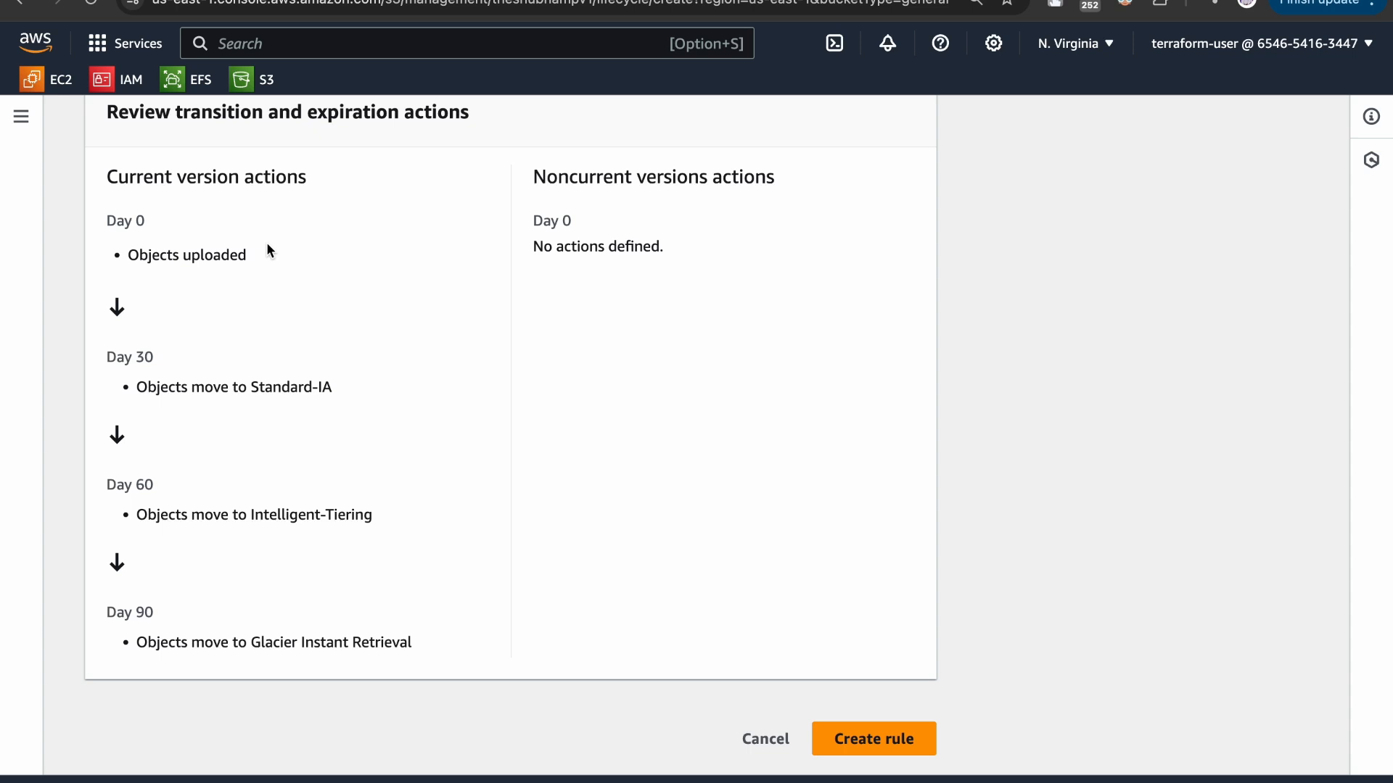
{"action": "left_click", "coordinate": [852, 740]}
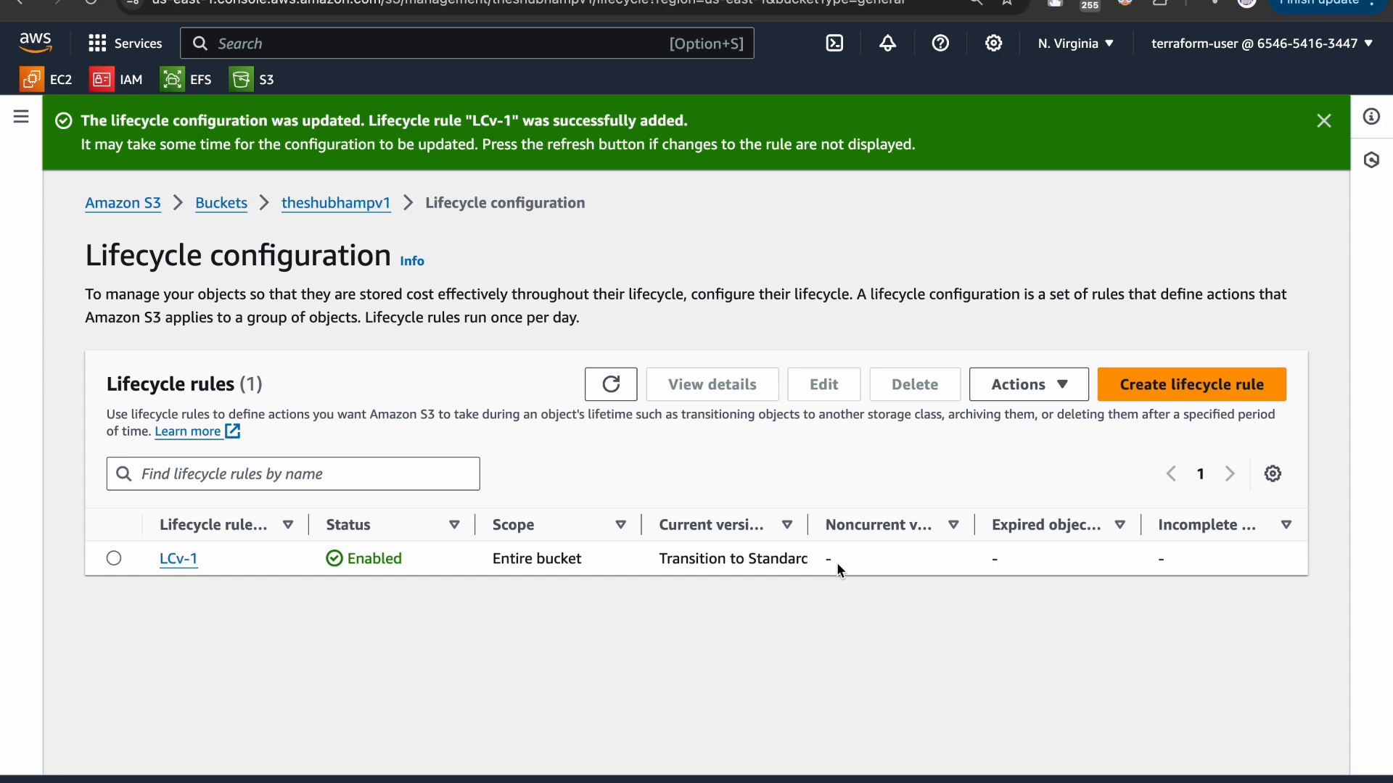
- Return to the bucket list and try to delete the theshubhampv1 bucket
{"action": "left_click", "coordinate": [357, 206]}
{"action": "left_click", "coordinate": [217, 131]}
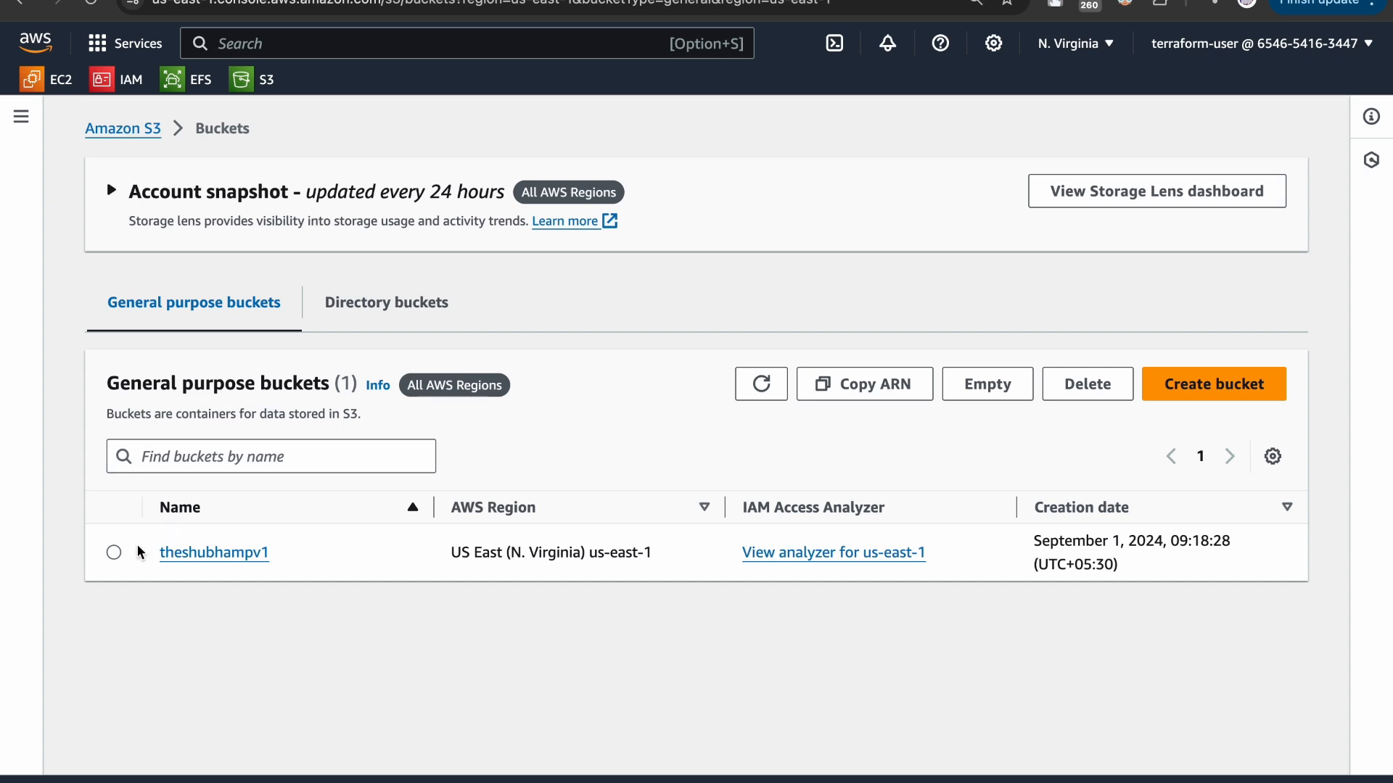
{"action": "left_click", "coordinate": [113, 554]}
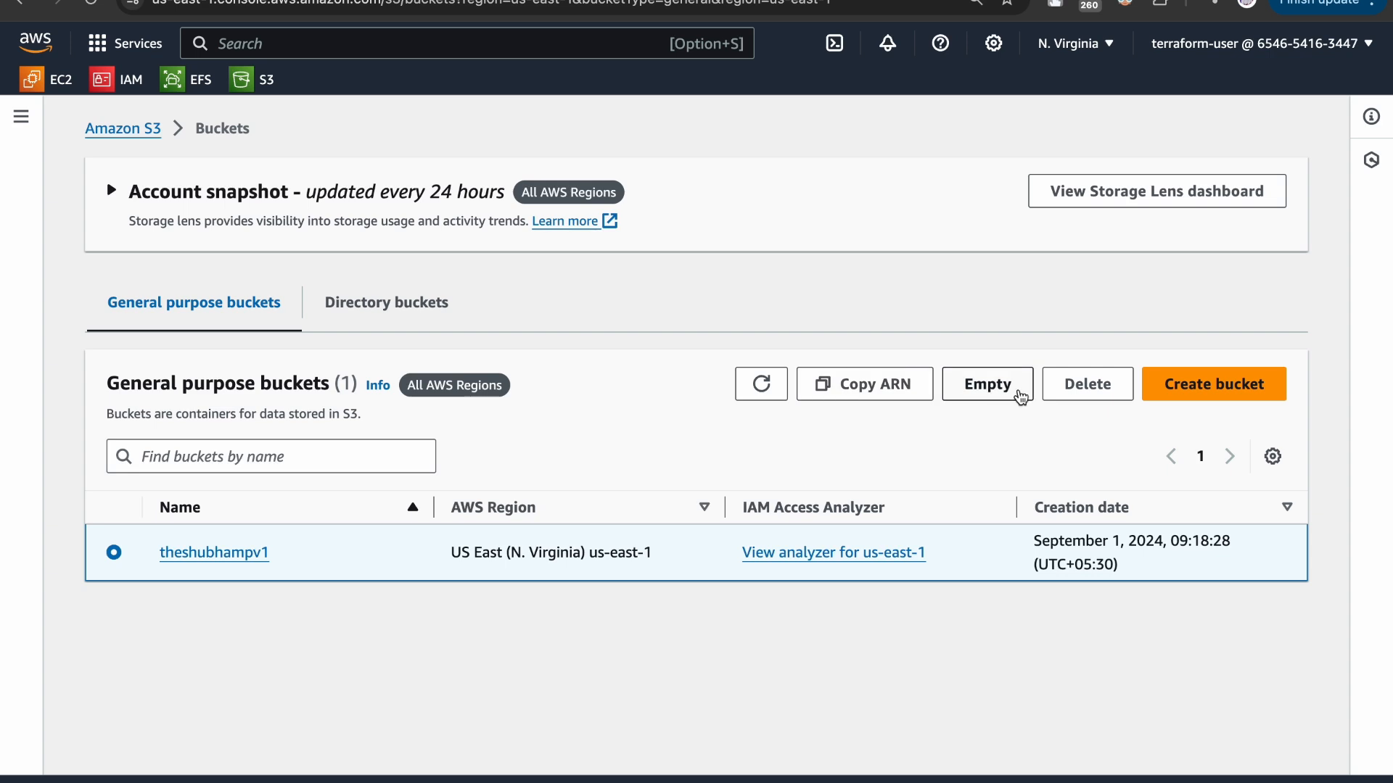
{"action": "left_click", "coordinate": [1074, 392]}
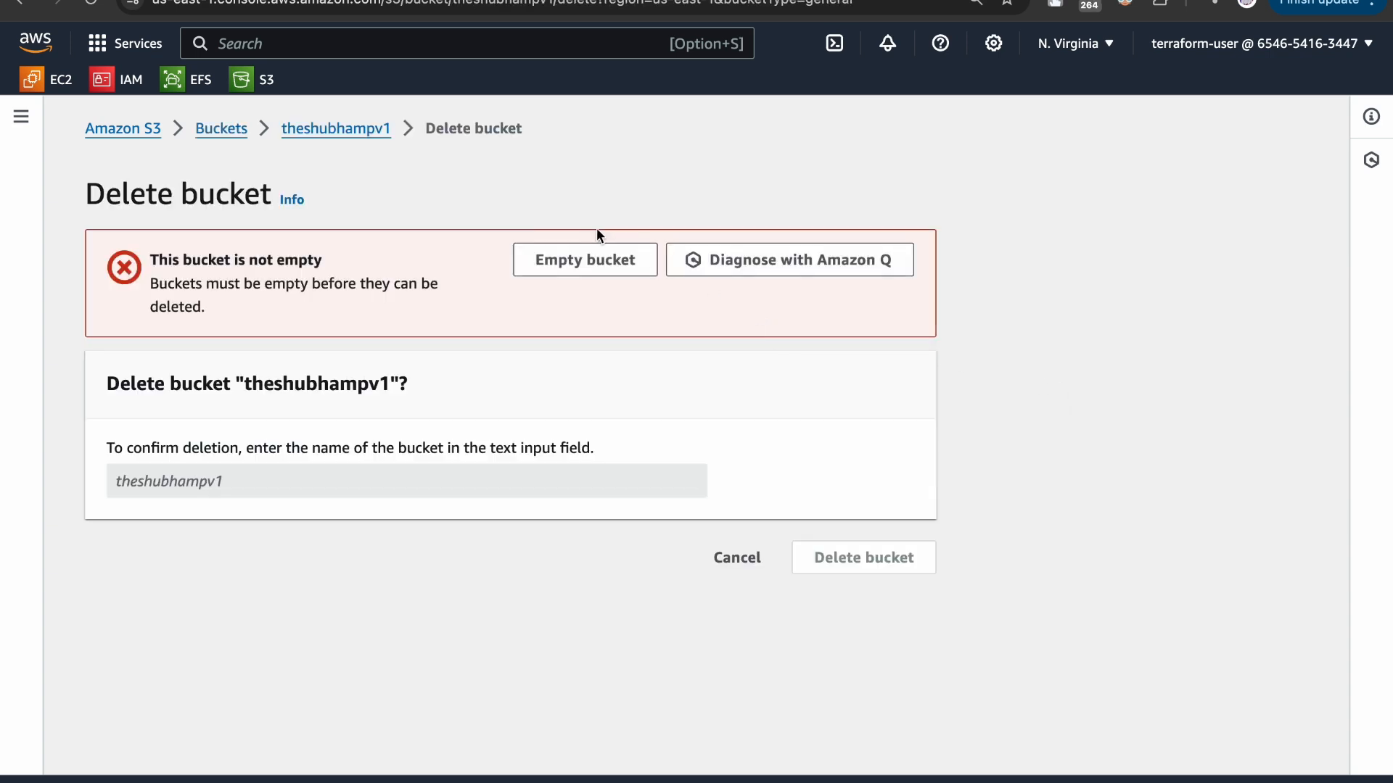
- Empty the theshubhampv1 bucket, confirming with "permanently delete", and exit the status page to the bucket list
{"action": "left_click", "coordinate": [570, 260]}
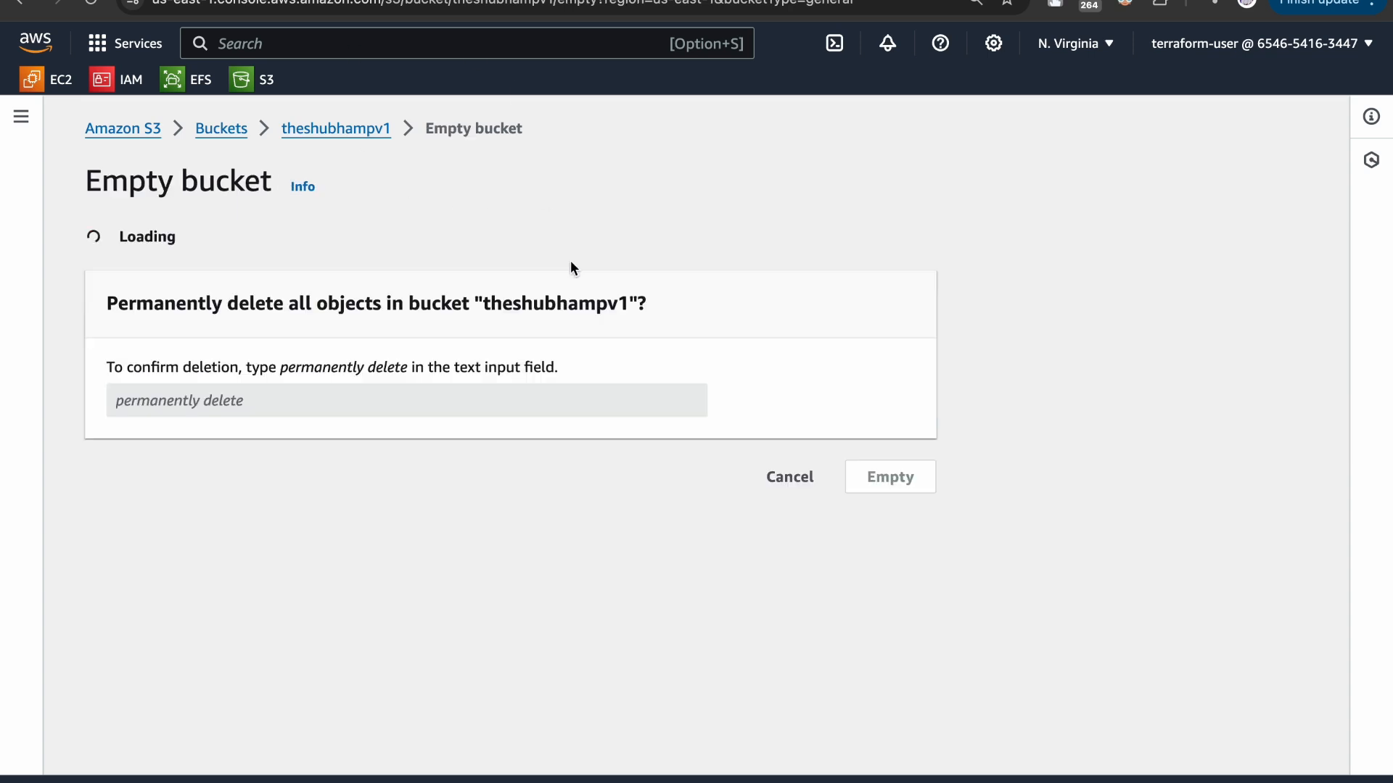
{"action": "left_click_drag", "start_coordinate": [281, 610], "coordinate": [407, 614]}
{"action": "key", "text": "super+c"}
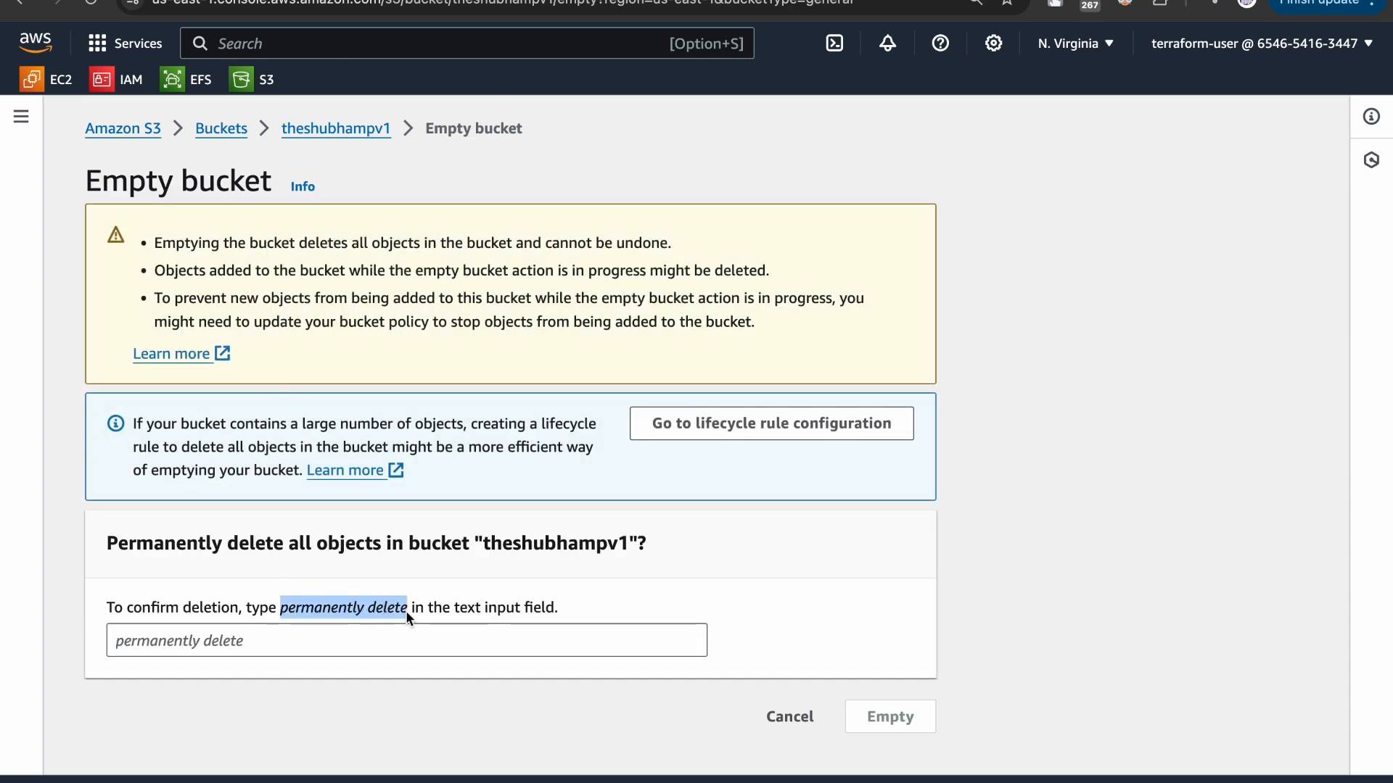
{"action": "left_click", "coordinate": [281, 644]}
{"action": "key", "text": "super+v"}
{"action": "left_click", "coordinate": [888, 721]}
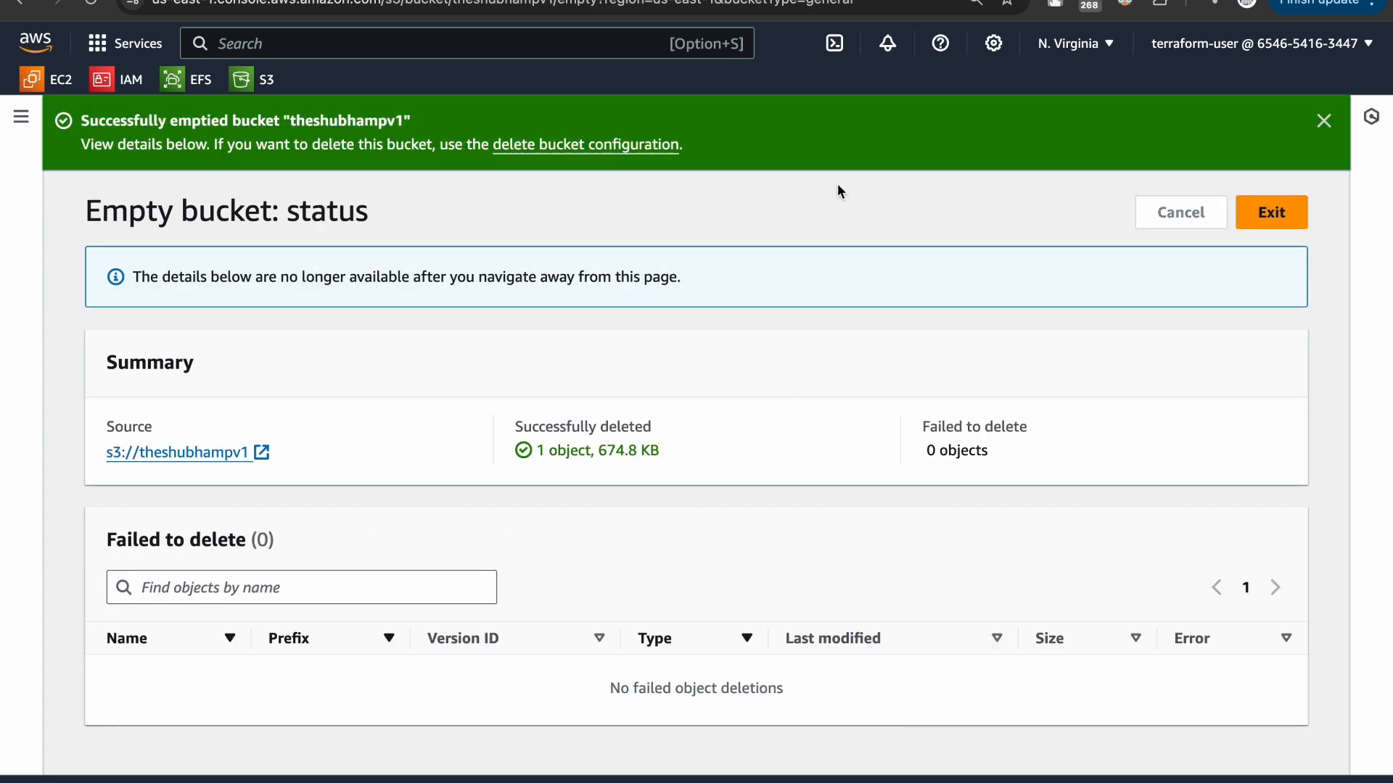
{"action": "left_click", "coordinate": [1269, 212]}
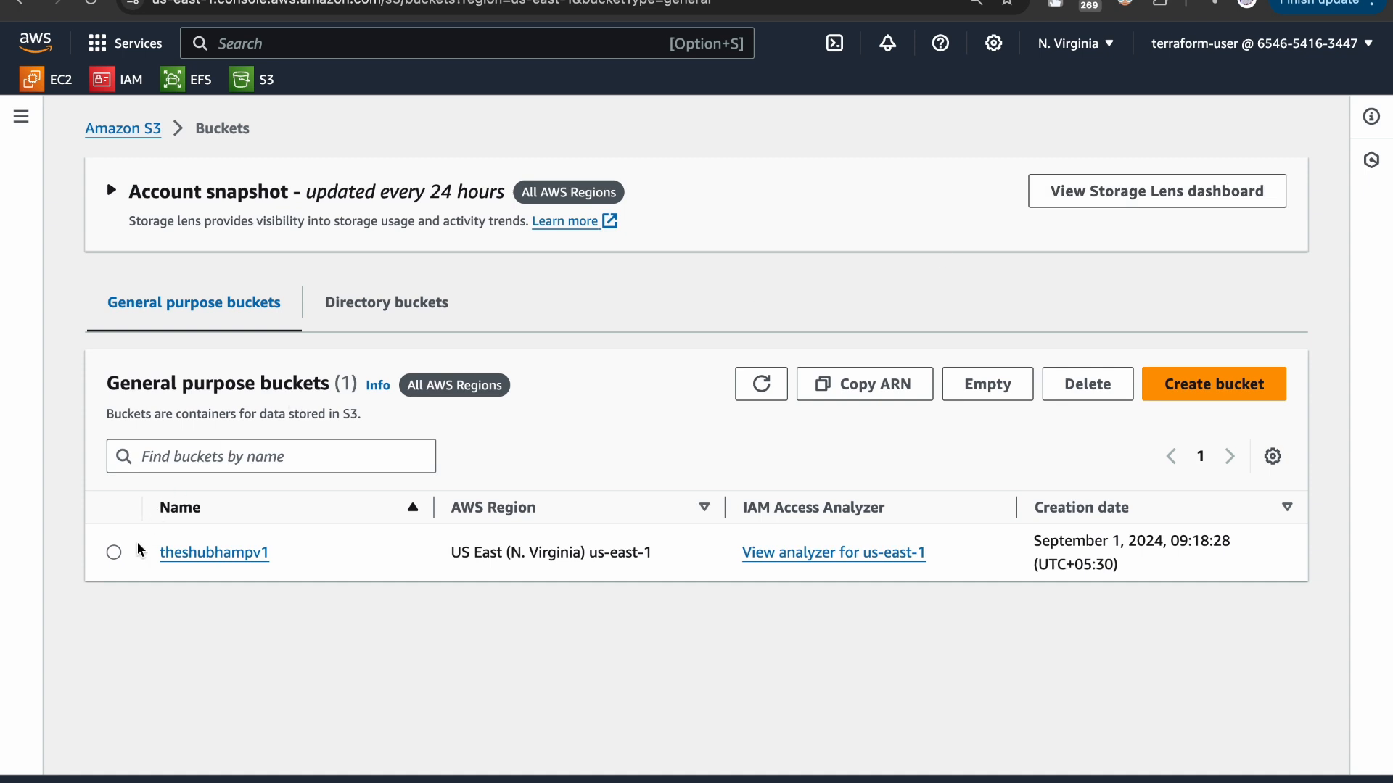
- Delete the emptied theshubhampv1 bucket, confirming the deletion with its name
{"action": "left_click", "coordinate": [114, 552]}
{"action": "left_click", "coordinate": [1061, 383]}
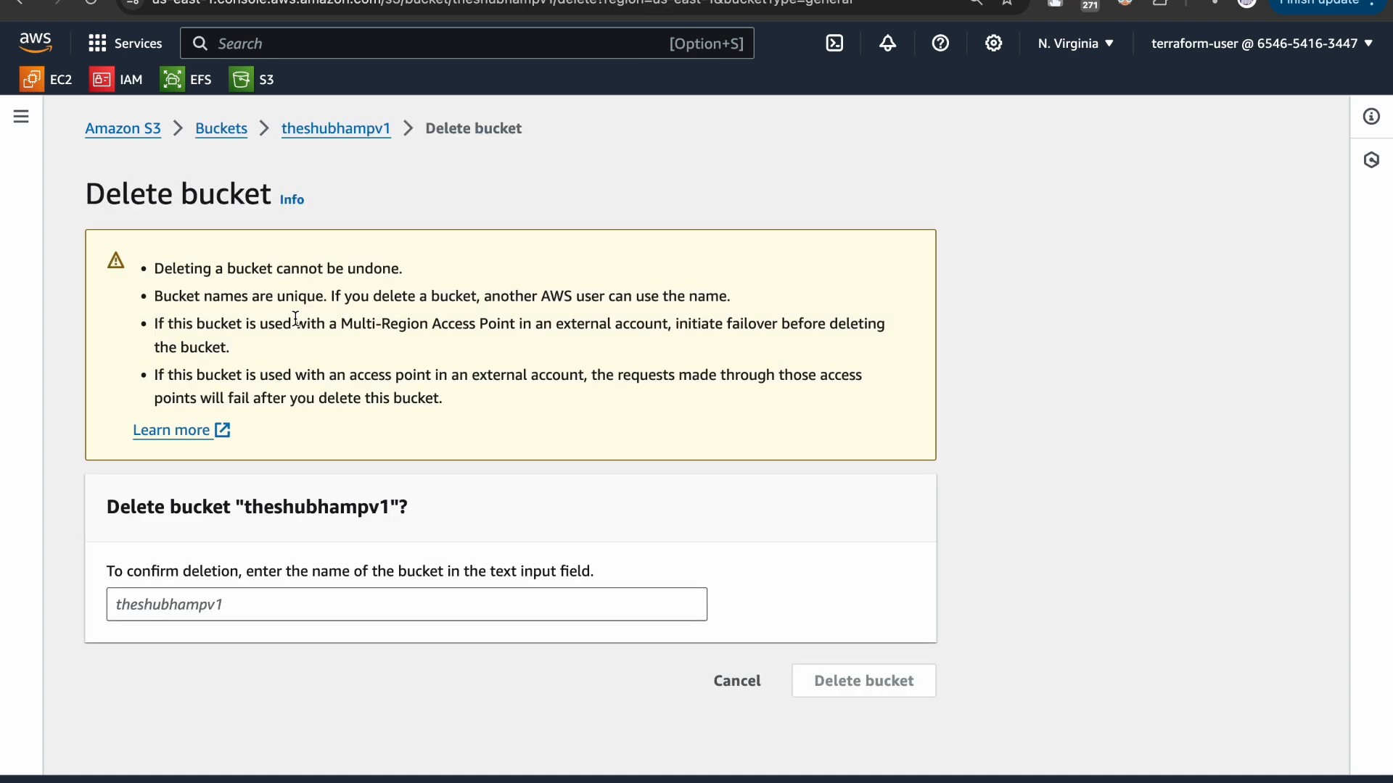
{"action": "double_click", "coordinate": [283, 507]}
{"action": "key", "text": "super+c"}
{"action": "left_click", "coordinate": [152, 615]}
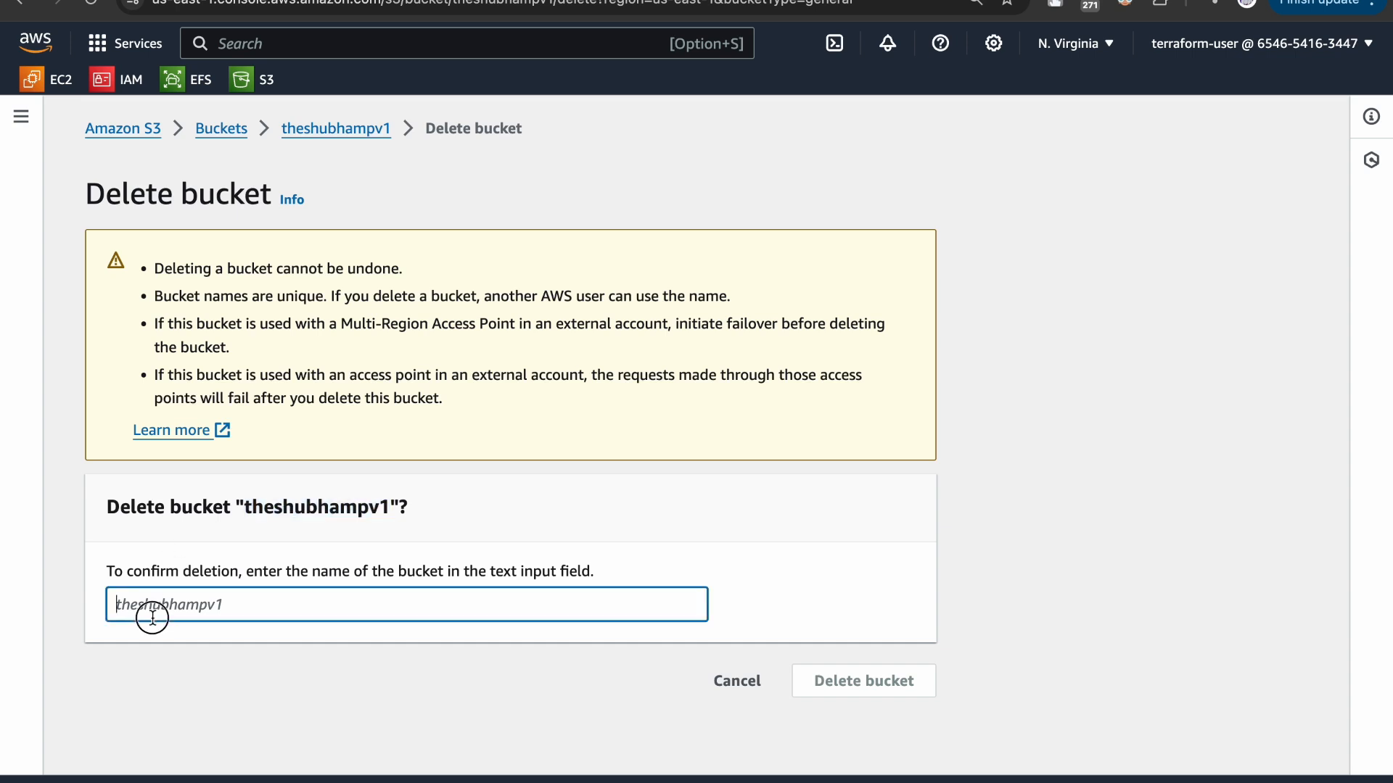
{"action": "key", "text": "super+v"}
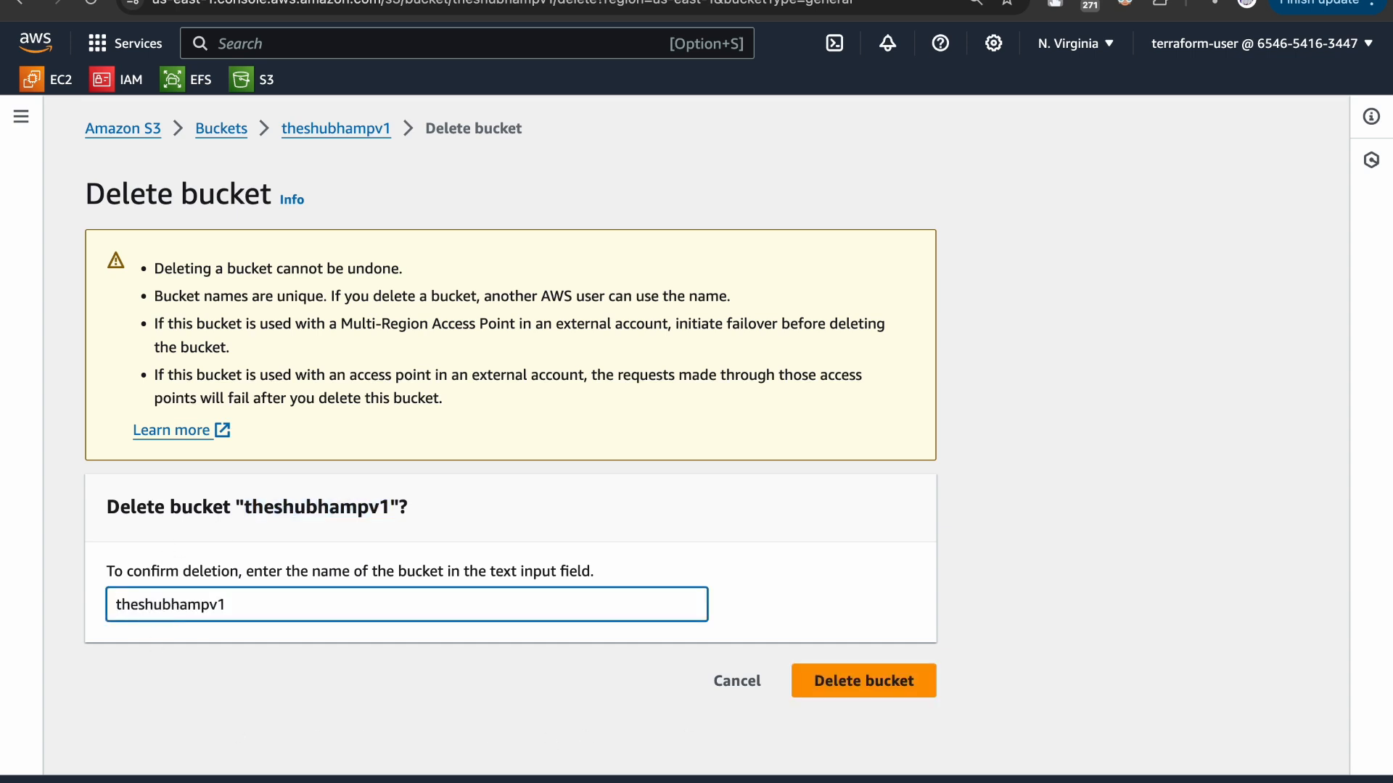
{"action": "left_click", "coordinate": [834, 680]}
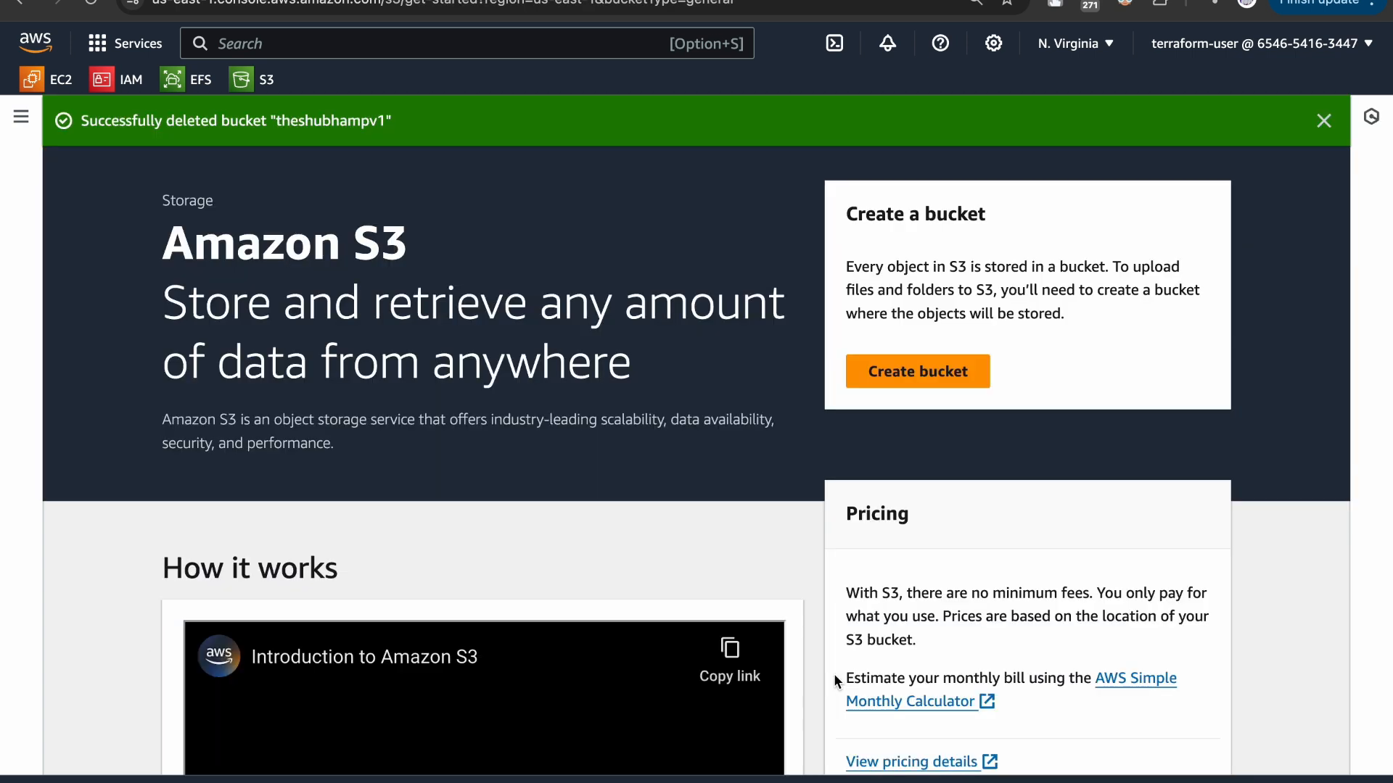